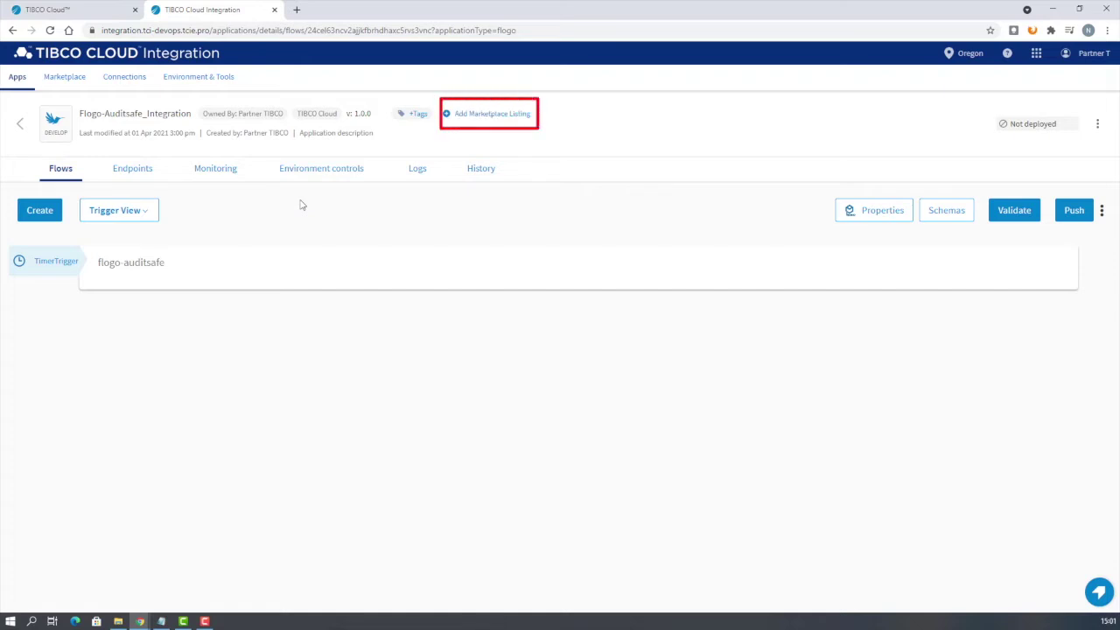
Step: Start a marketplace listing for the Flogo-Auditsafe_Integration app with the display name "Sample Flogo-AuditSafe Integration App"
{"action": "left_click", "coordinate": [487, 114]}
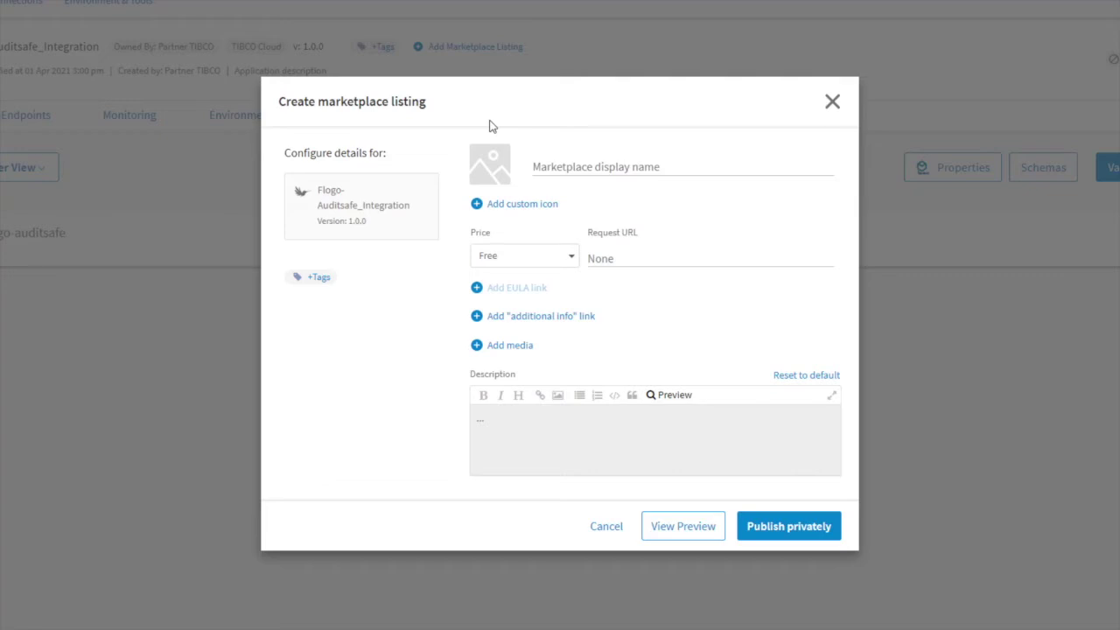
{"action": "left_click", "coordinate": [561, 168]}
{"action": "type", "text": "Sample Flogo-AuditSafe Integration App"}
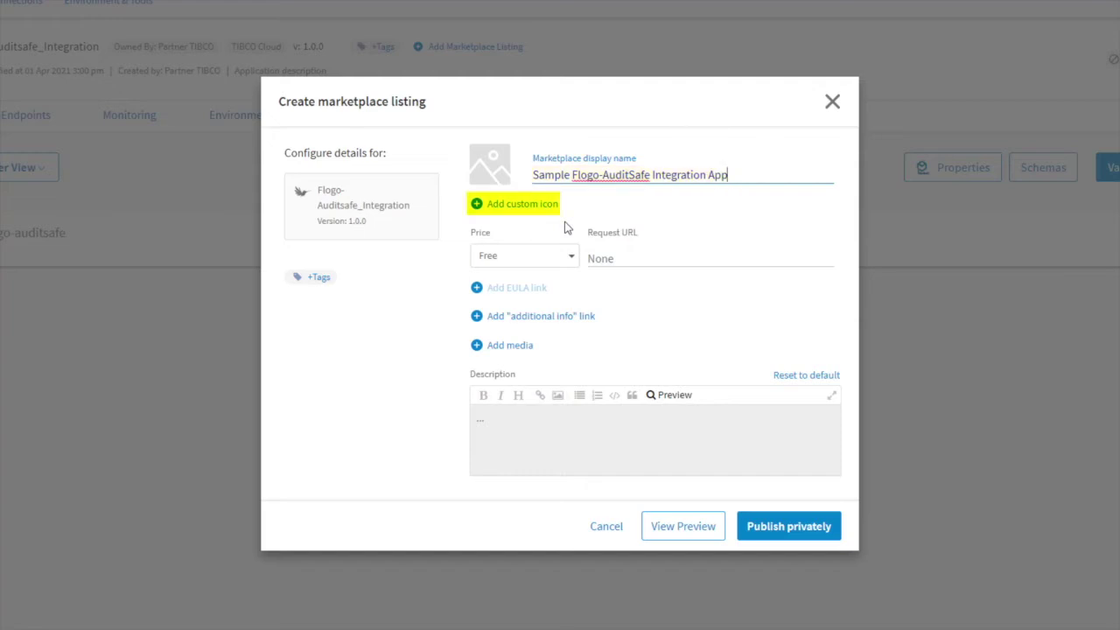
Step: Upload sample.jpg from the Marketplace folder as the listing's custom icon
{"action": "left_click", "coordinate": [550, 205]}
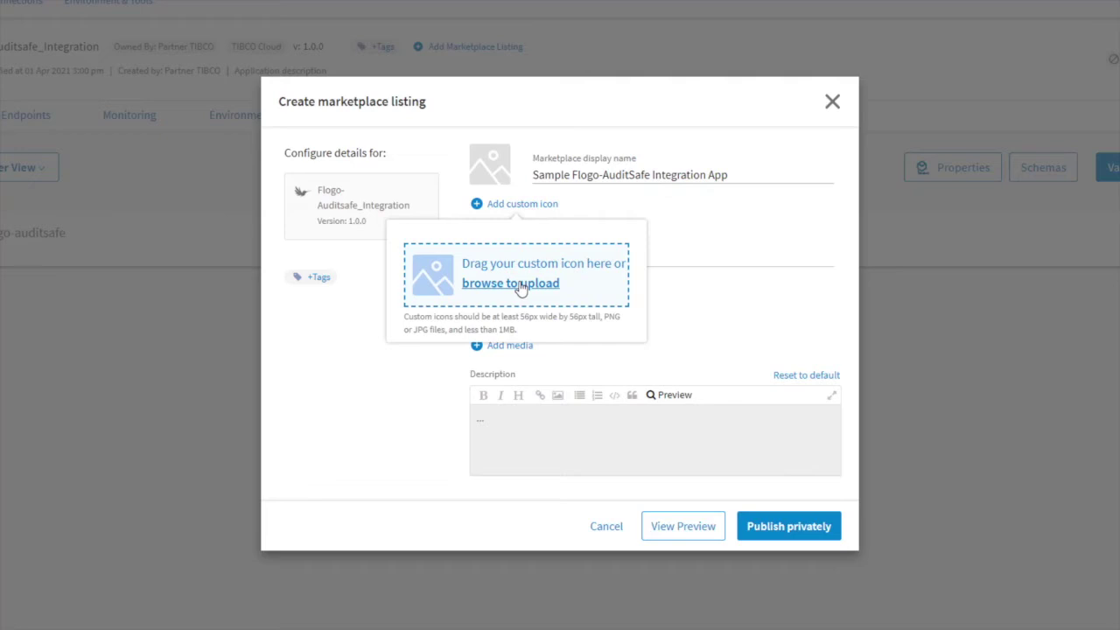
{"action": "left_click", "coordinate": [520, 285]}
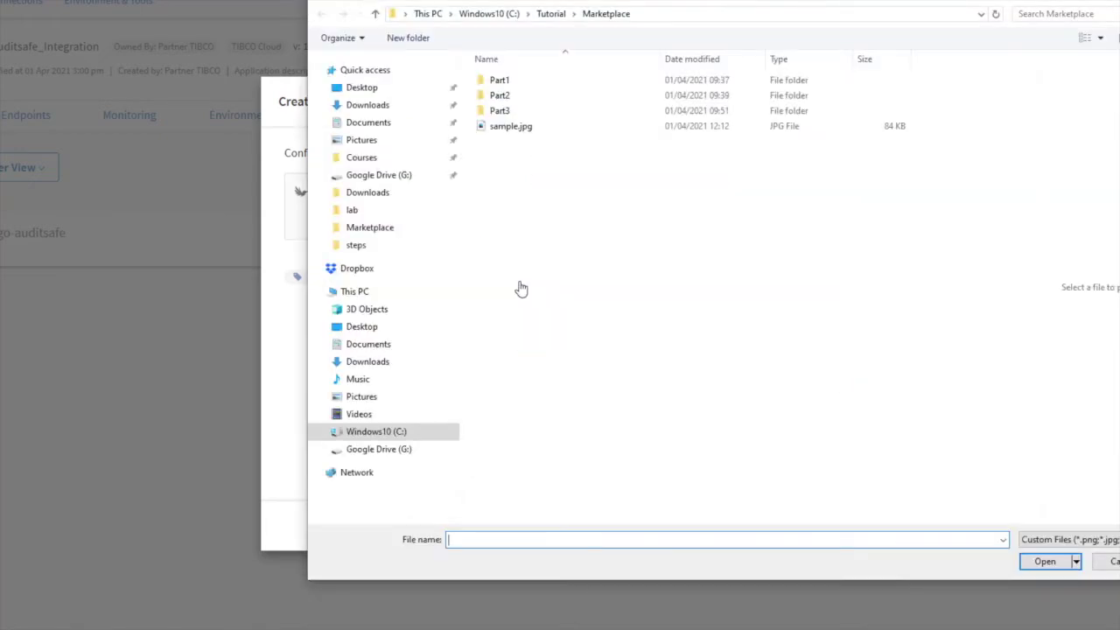
{"action": "left_click", "coordinate": [520, 131]}
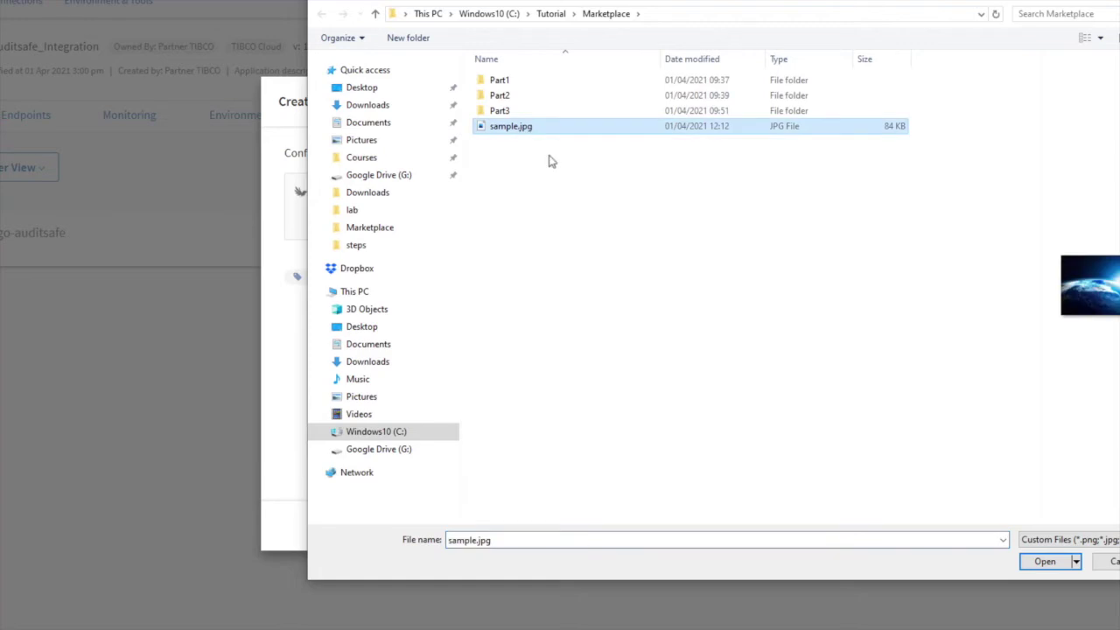
{"action": "left_click", "coordinate": [1046, 562]}
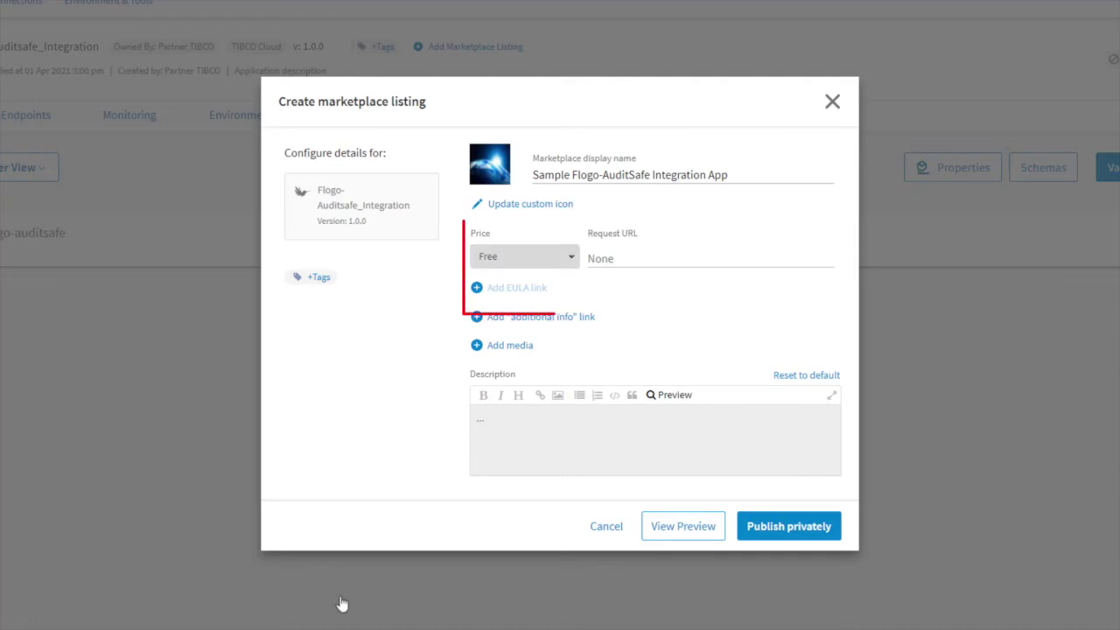
{"action": "left_click", "coordinate": [570, 259]}
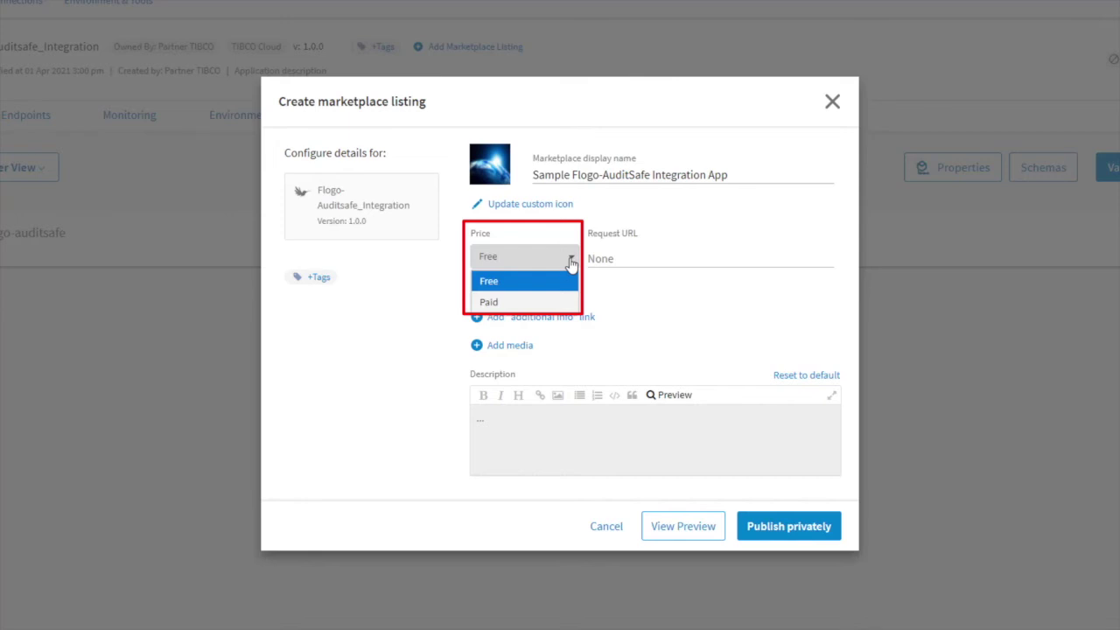
{"action": "left_click", "coordinate": [555, 288]}
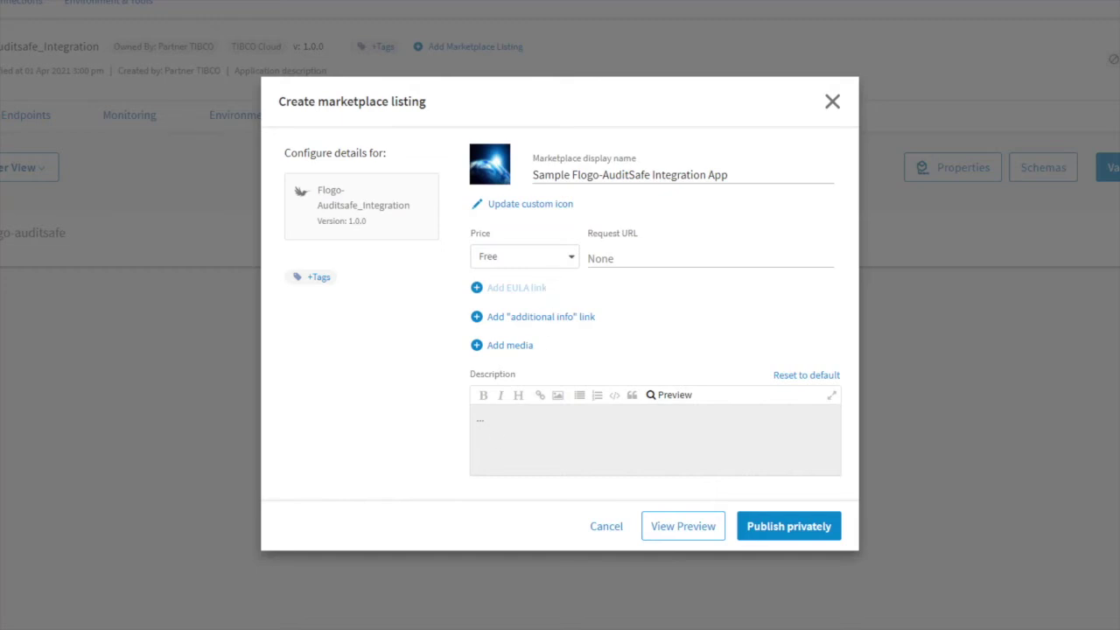
{"action": "left_click", "coordinate": [618, 256]}
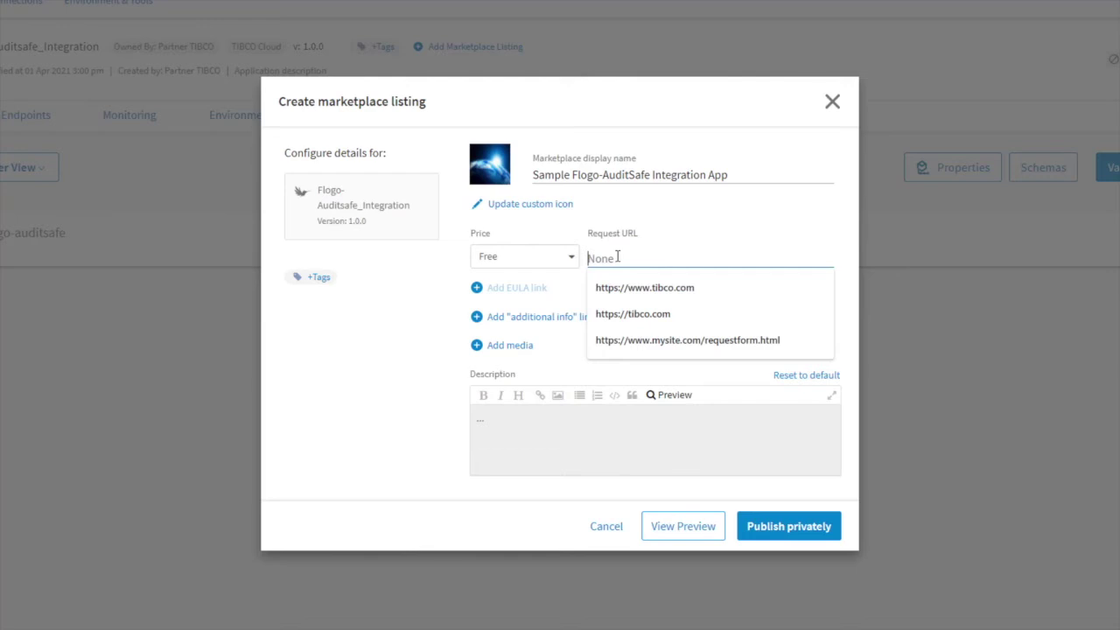
{"action": "type", "text": "https://www.mysite.com/requestform.html"}
{"action": "left_click", "coordinate": [631, 313]}
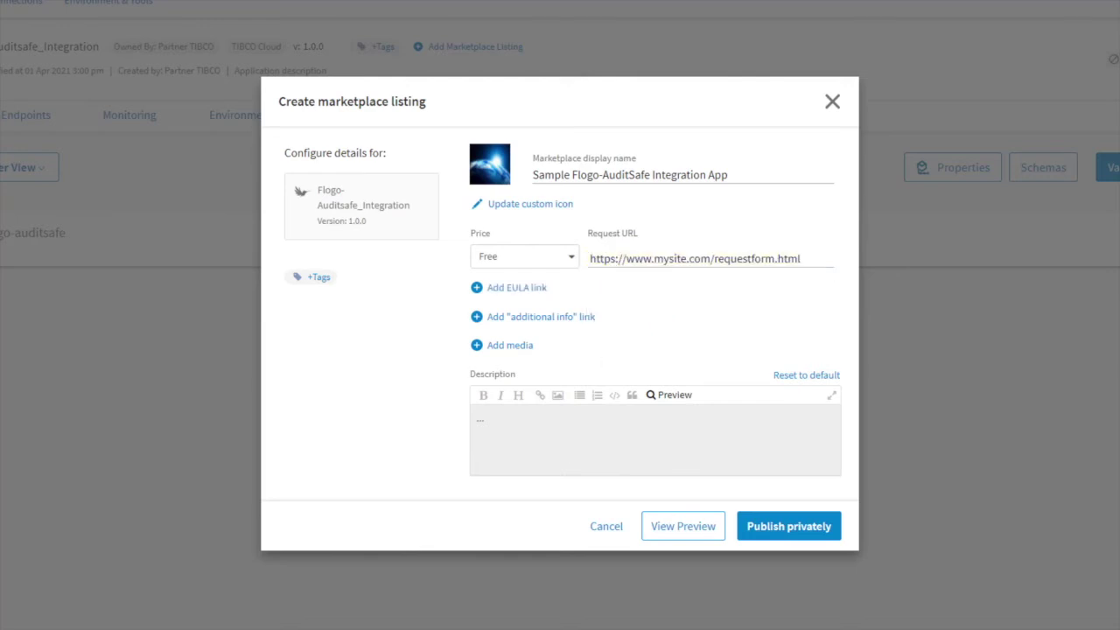
{"action": "left_click", "coordinate": [517, 287]}
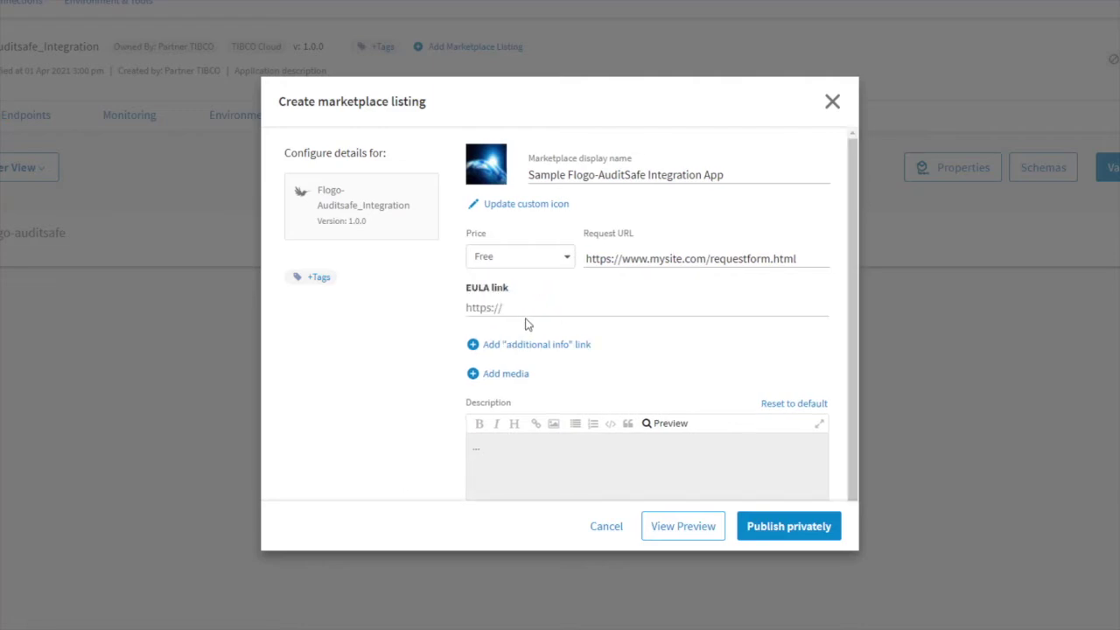
{"action": "left_click", "coordinate": [528, 307]}
{"action": "key", "text": "Down"}
{"action": "key", "text": "Down"}
{"action": "key", "text": "Return"}
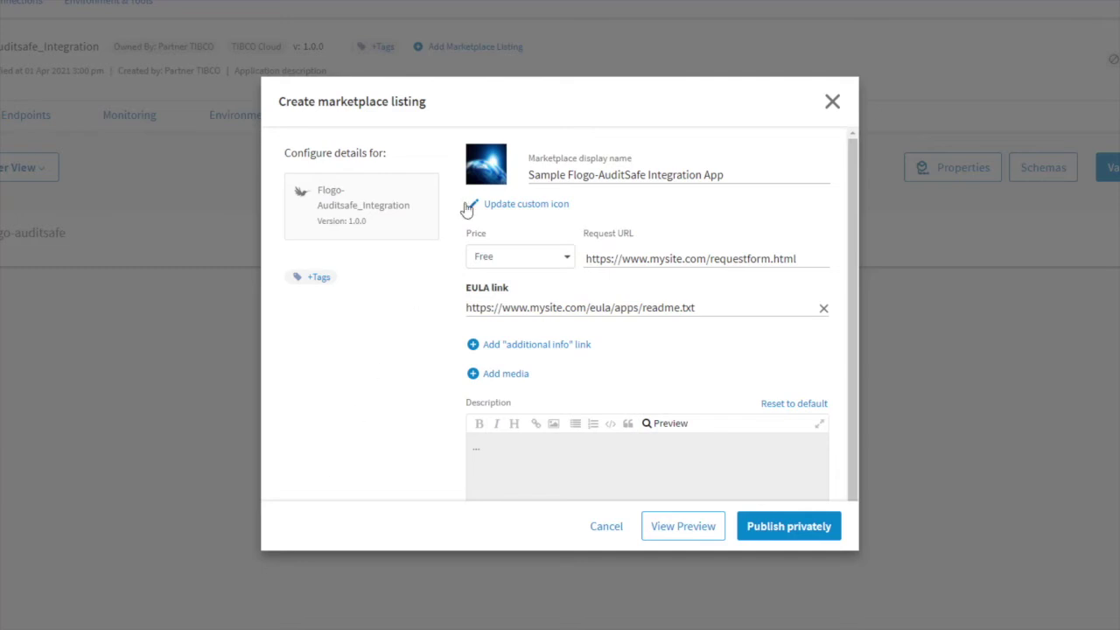
{"action": "left_click", "coordinate": [545, 344]}
{"action": "left_click", "coordinate": [526, 419]}
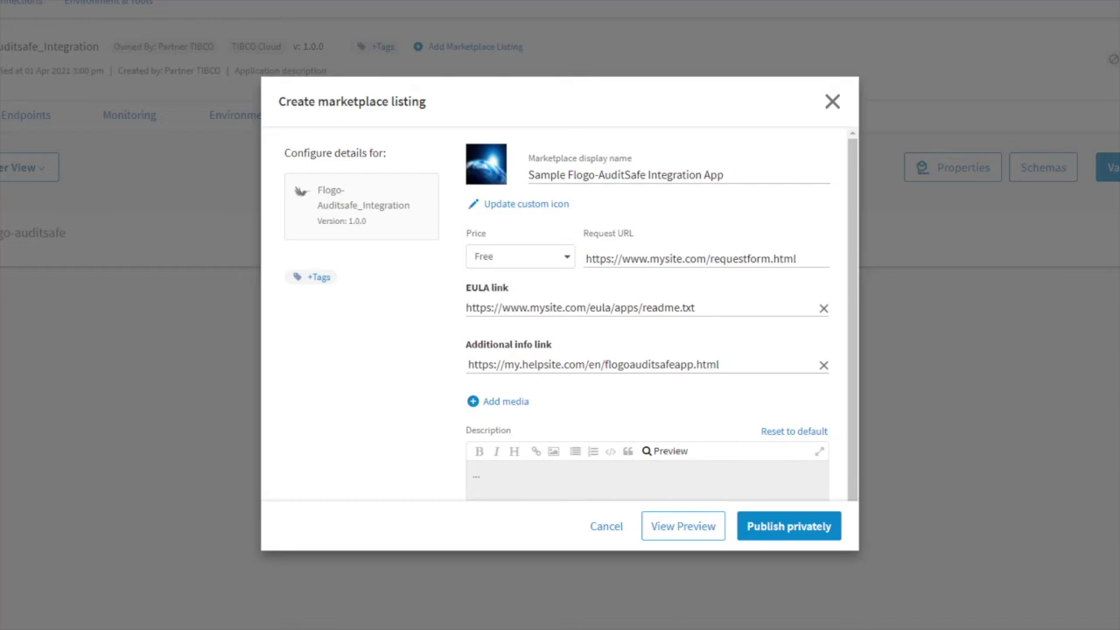
Step: Enter the listing description "Use this app to start integrating Flogo with Auditsafe."
{"action": "left_click", "coordinate": [526, 485]}
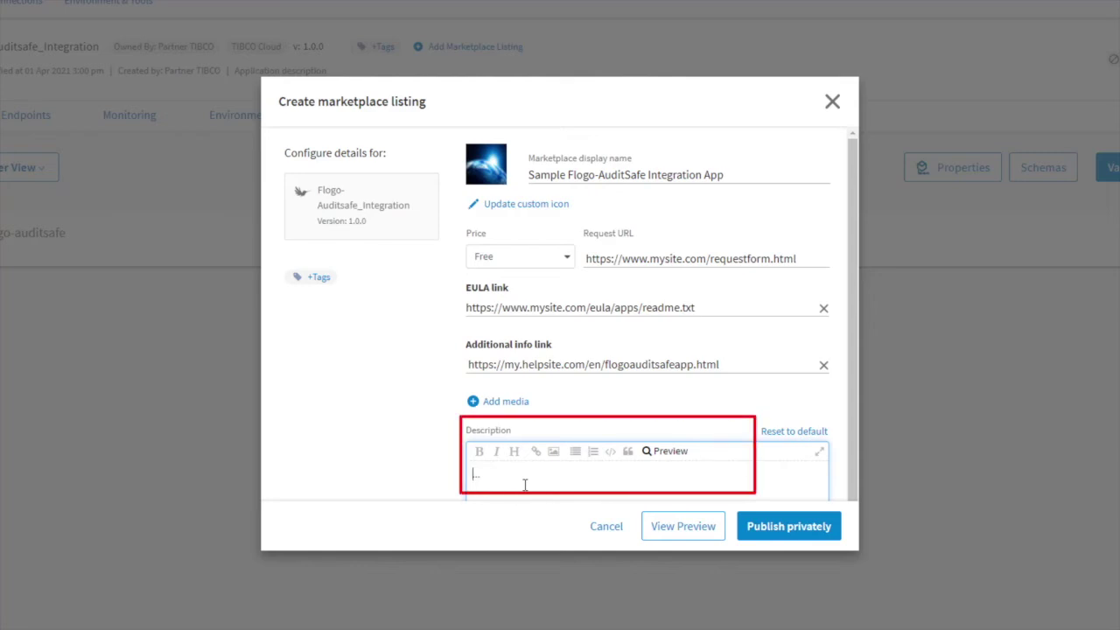
{"action": "type", "text": "Use this app to start integrating Flogo with Auditsafe."}
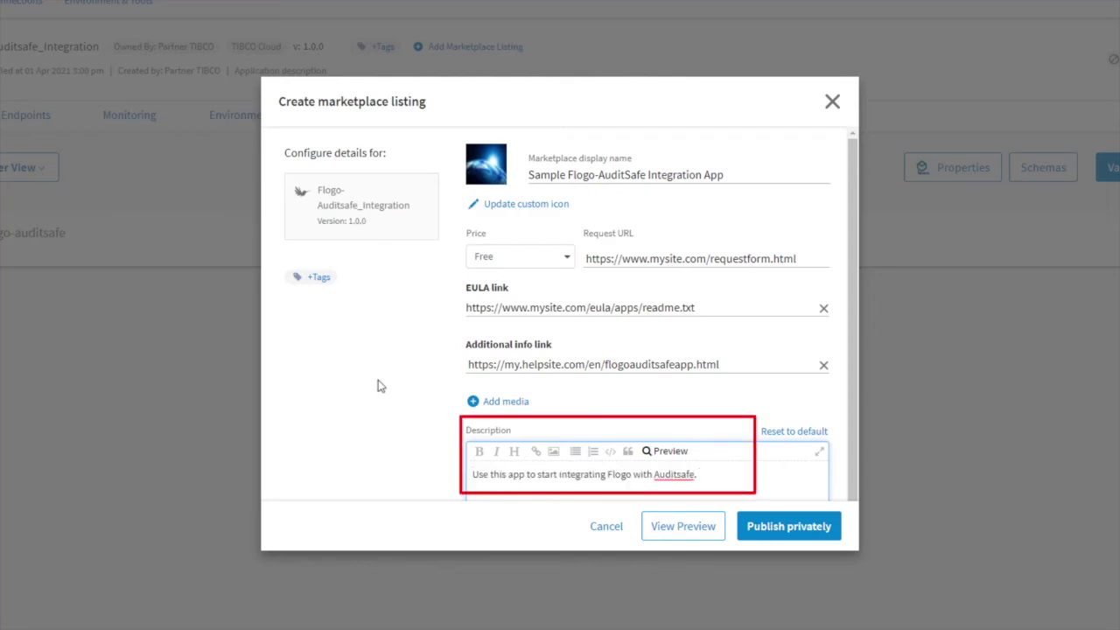
{"action": "left_click", "coordinate": [341, 321]}
Step: Tag the listing with Integration, Business and Analytics
{"action": "left_click", "coordinate": [317, 276]}
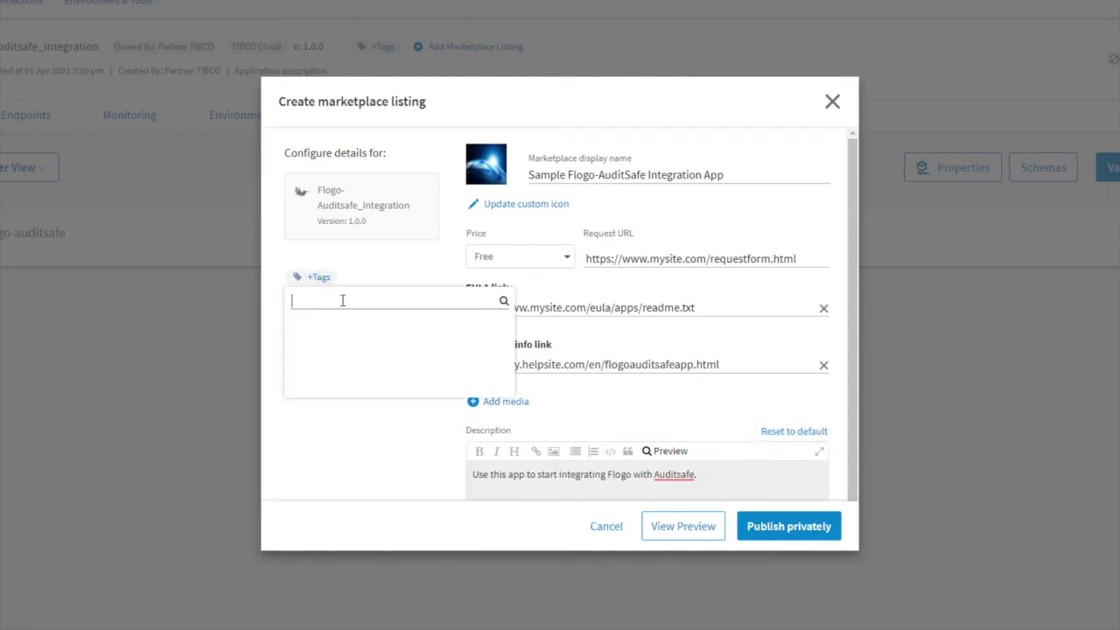
{"action": "type", "text": "i"}
{"action": "left_click", "coordinate": [464, 357]}
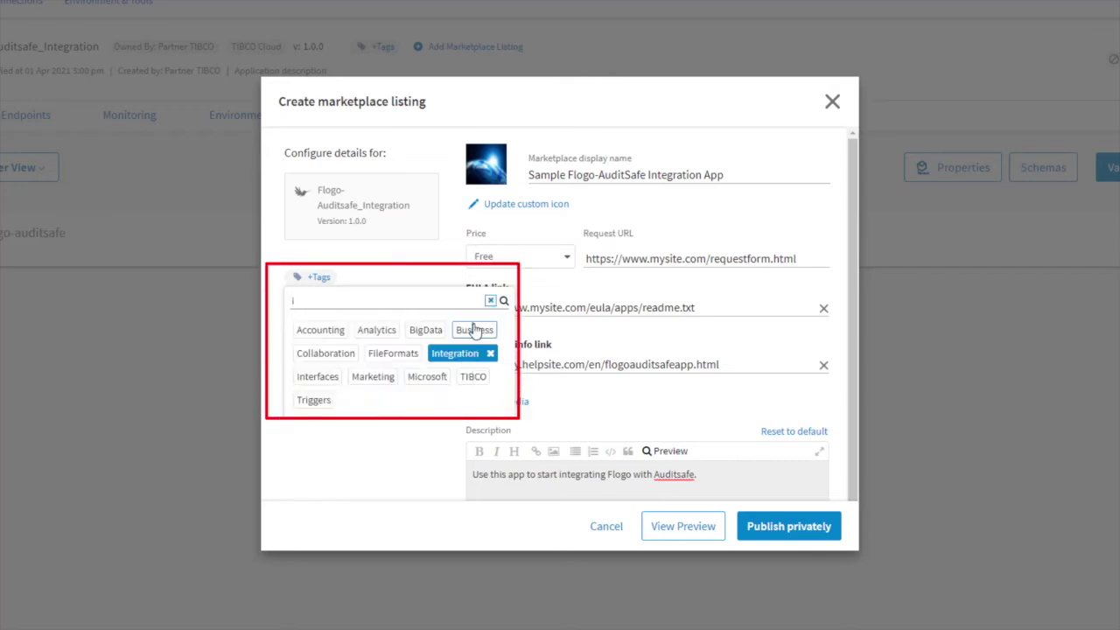
{"action": "left_click", "coordinate": [477, 330]}
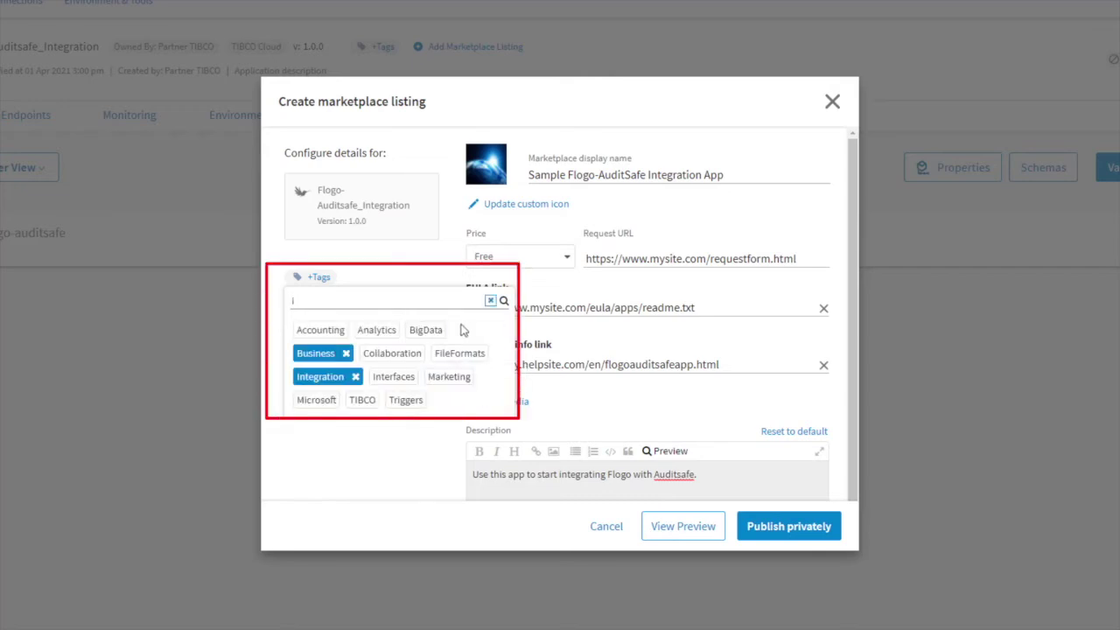
{"action": "left_click", "coordinate": [390, 331]}
{"action": "left_click", "coordinate": [423, 481]}
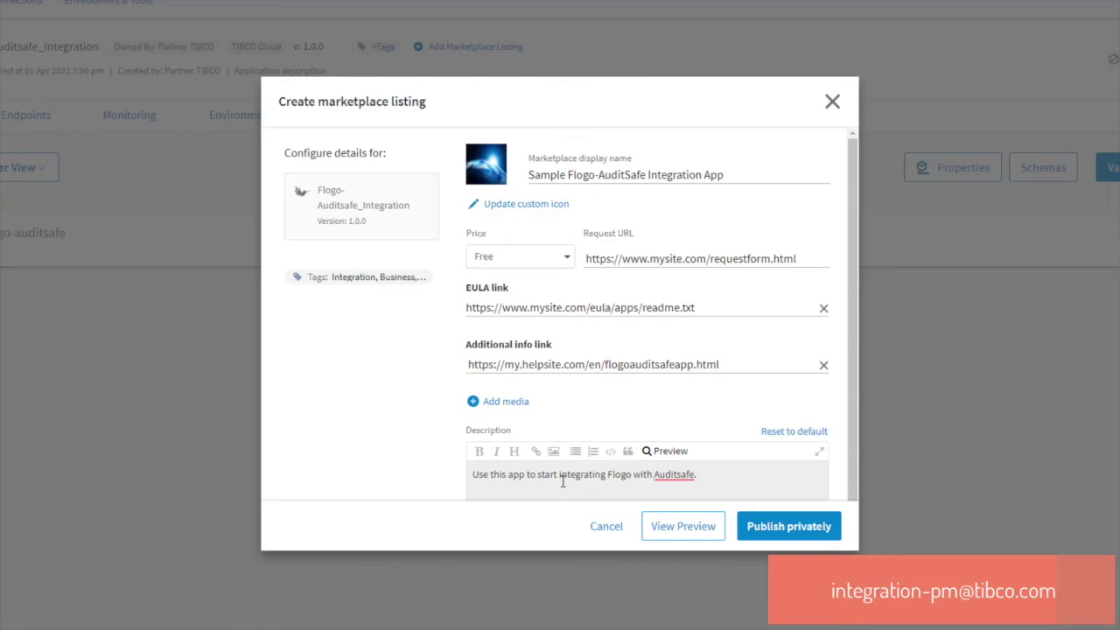
Step: Preview the listing's summary card and details, and publish it privately
{"action": "left_click", "coordinate": [679, 528]}
{"action": "scroll", "coordinate": [634, 497], "scroll_direction": "down", "scroll_amount": 1}
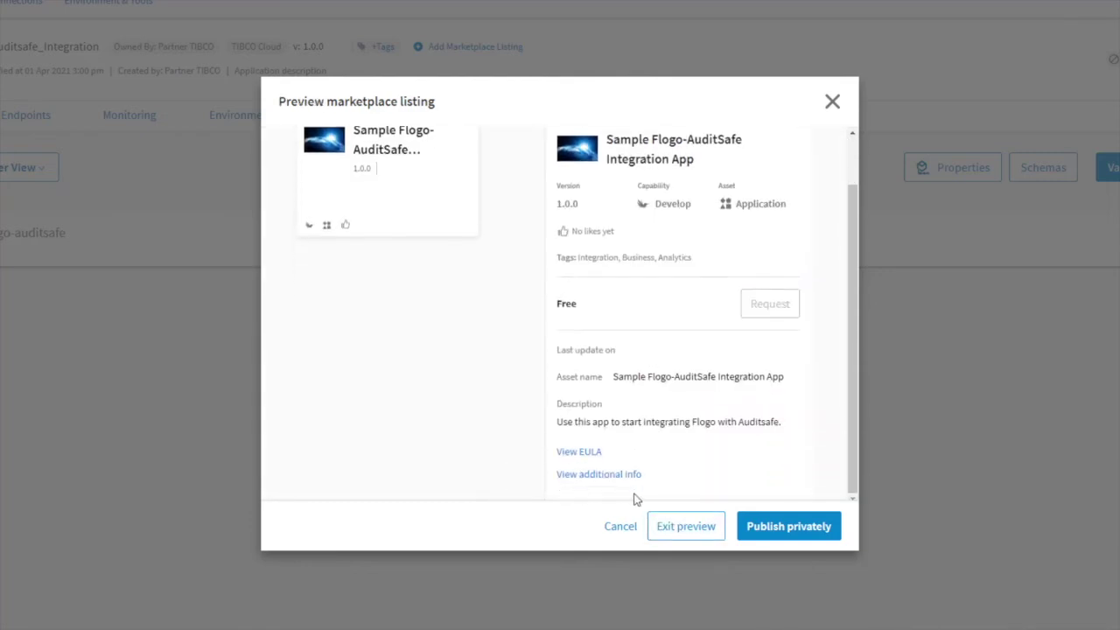
{"action": "scroll", "coordinate": [634, 498], "scroll_direction": "up", "scroll_amount": 1}
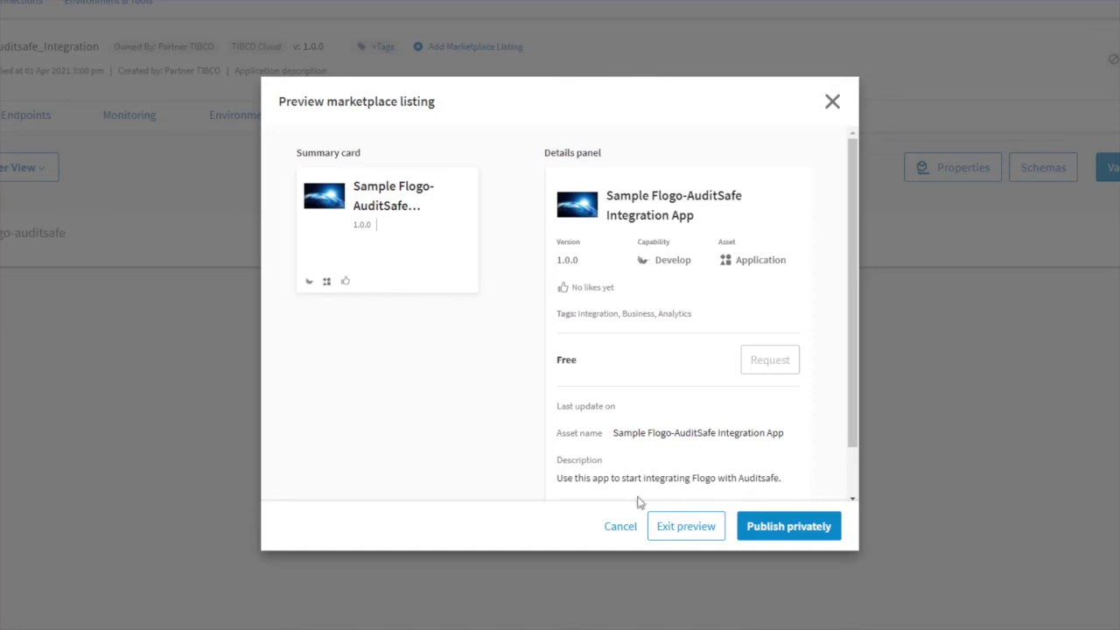
{"action": "left_click", "coordinate": [672, 529]}
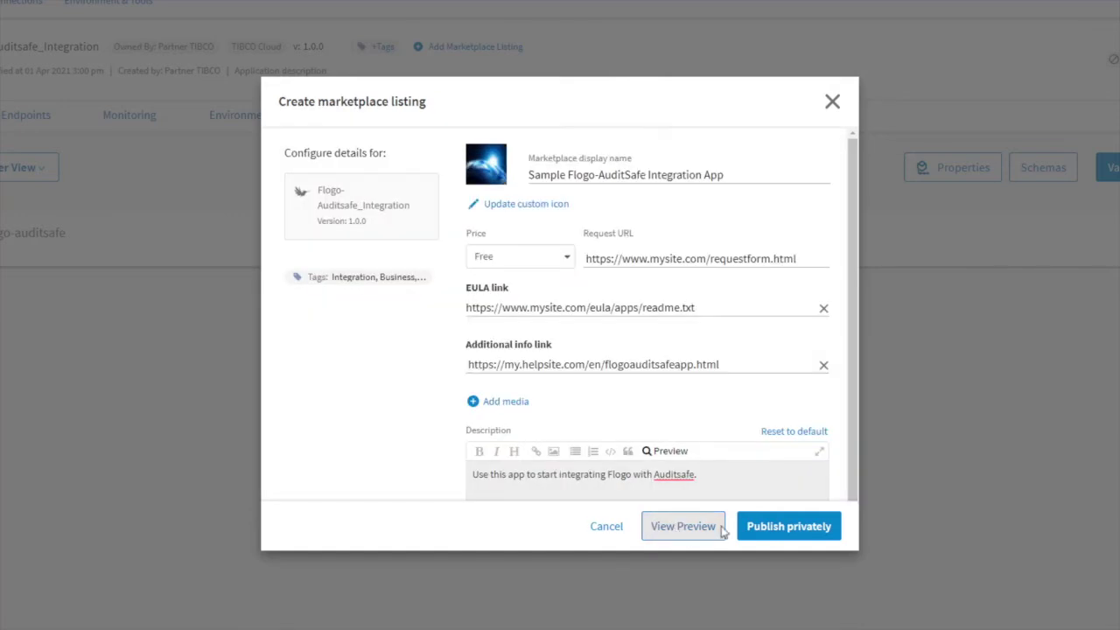
{"action": "left_click", "coordinate": [770, 529]}
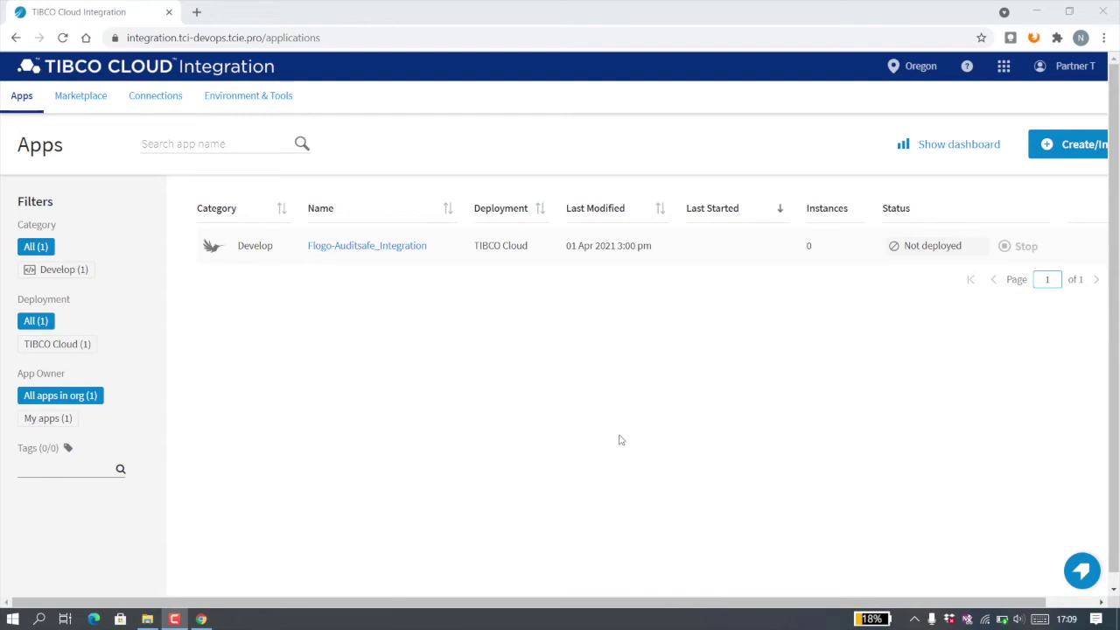
Step: In the Marketplace, change the Sample Flogo-AuditSafe Integration App's visibility to public, agreeing to the terms and submitting it for TIBCO approval
{"action": "left_click", "coordinate": [83, 102]}
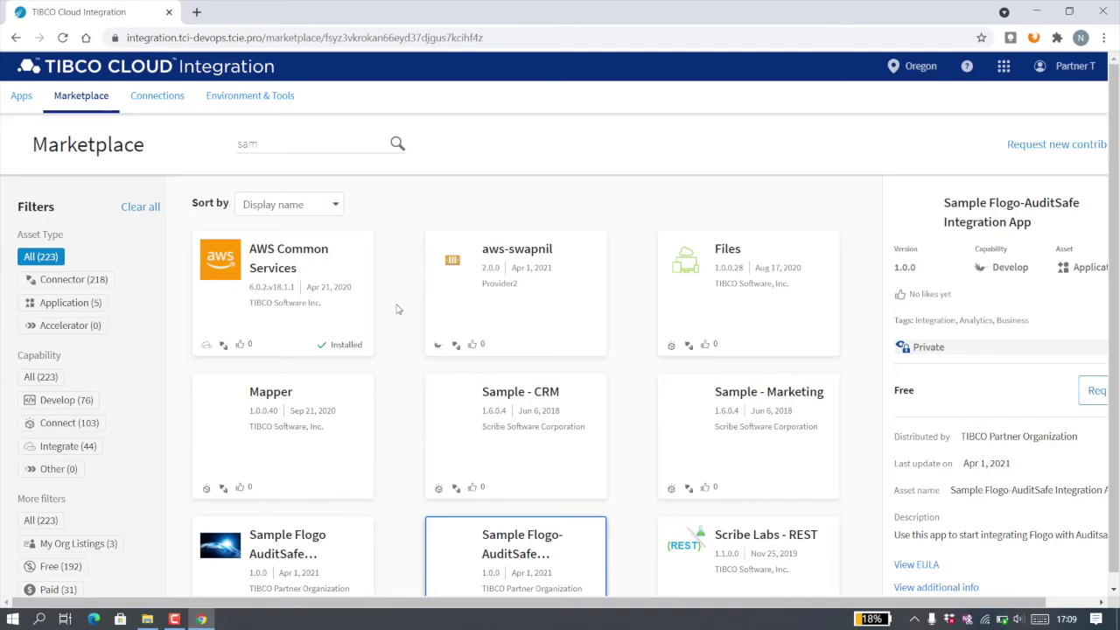
{"action": "left_click", "coordinate": [1074, 606]}
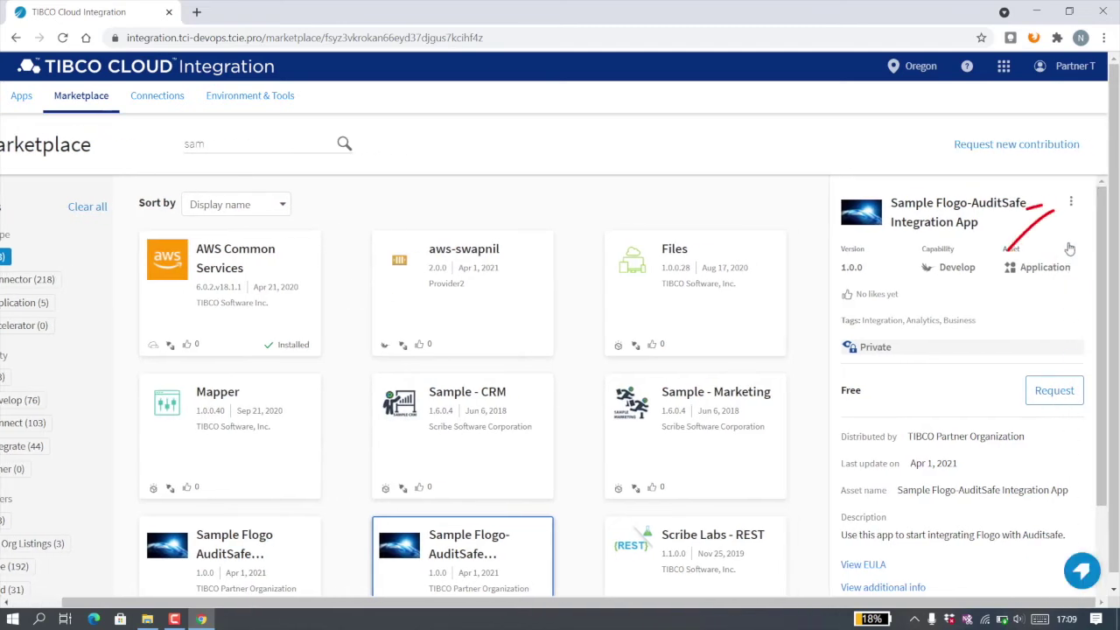
{"action": "left_click", "coordinate": [1070, 203]}
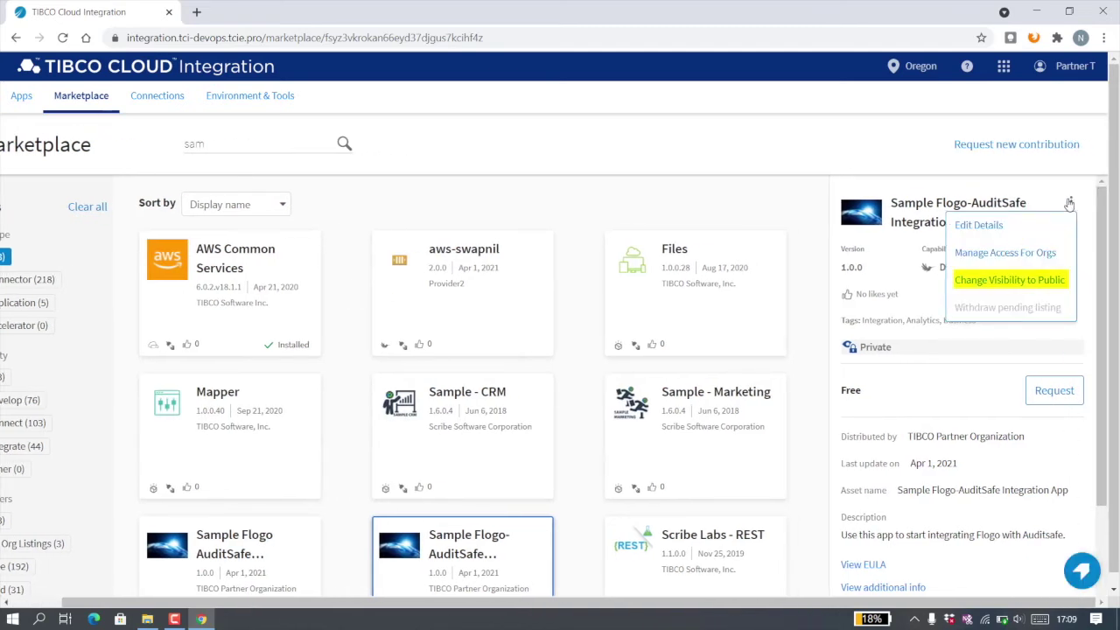
{"action": "left_click", "coordinate": [1034, 282]}
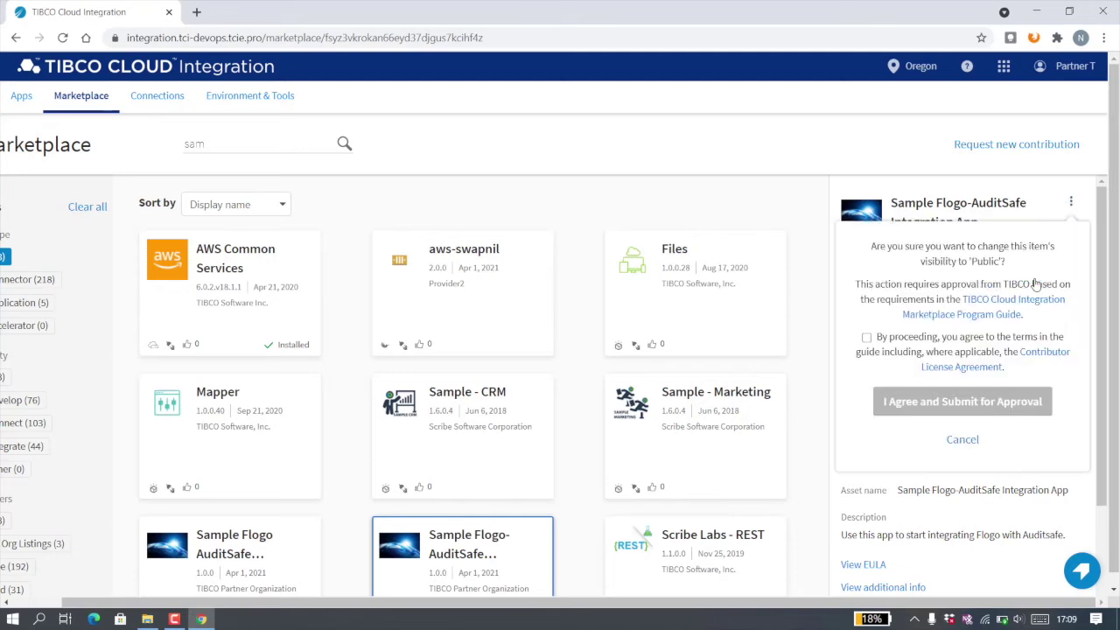
{"action": "left_click", "coordinate": [868, 339]}
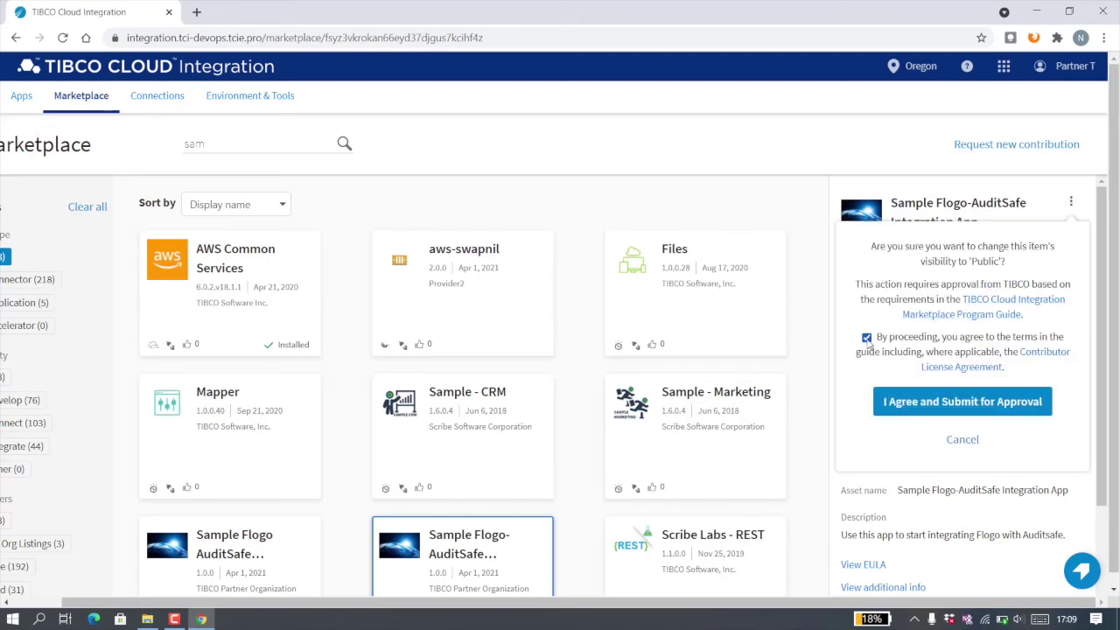
{"action": "left_click", "coordinate": [960, 403]}
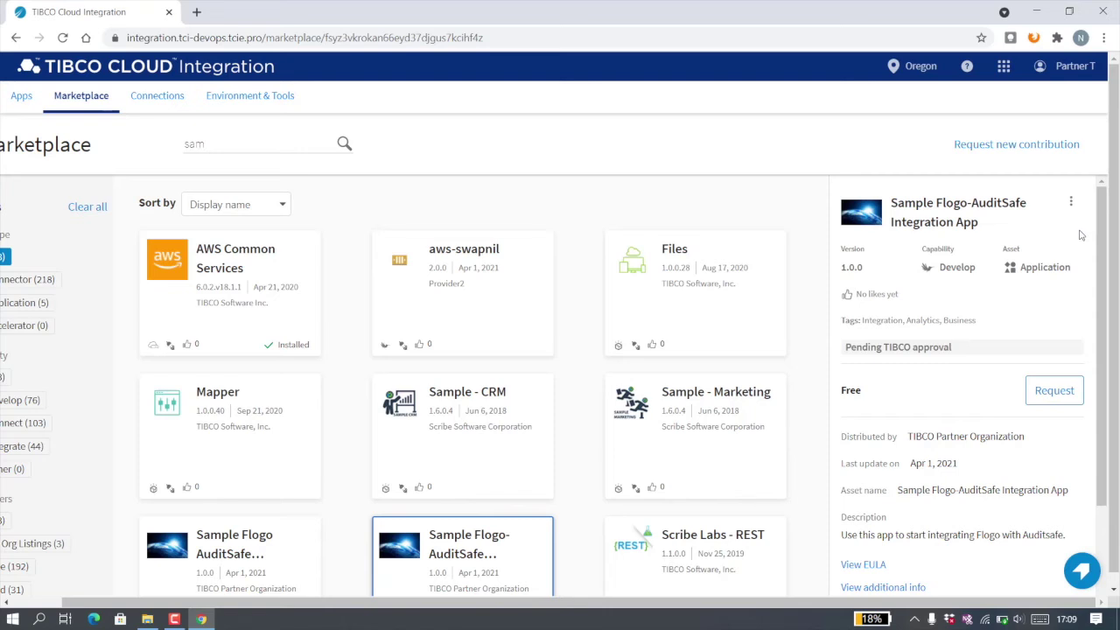
Step: Examine the management options of the pending listing, including the one for withdrawing it
{"action": "left_click", "coordinate": [1071, 203]}
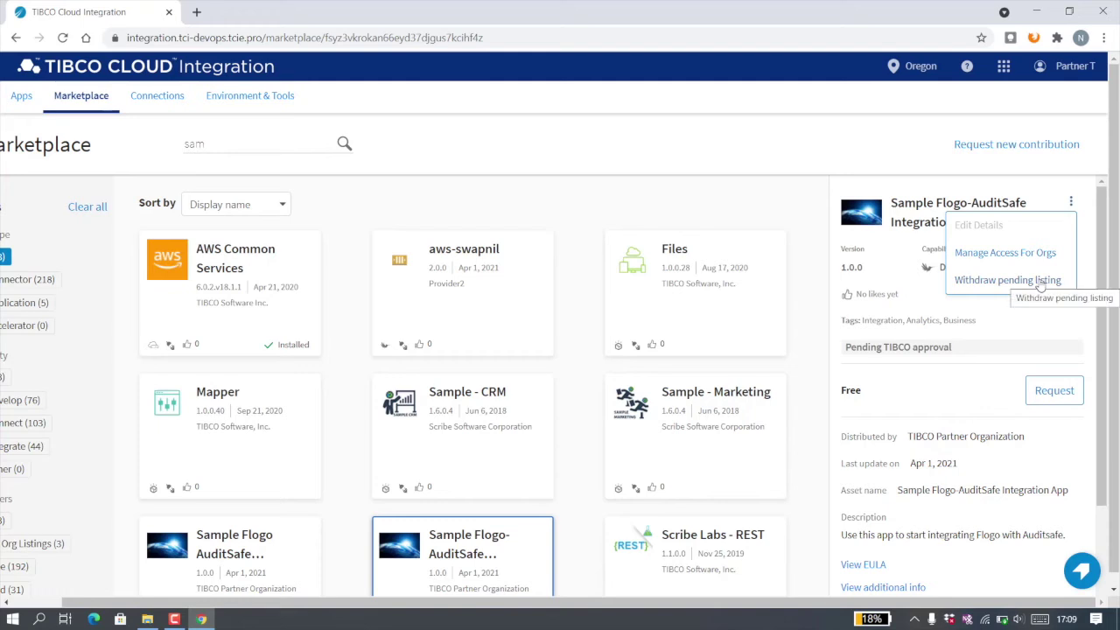
{"action": "left_click", "coordinate": [1007, 280]}
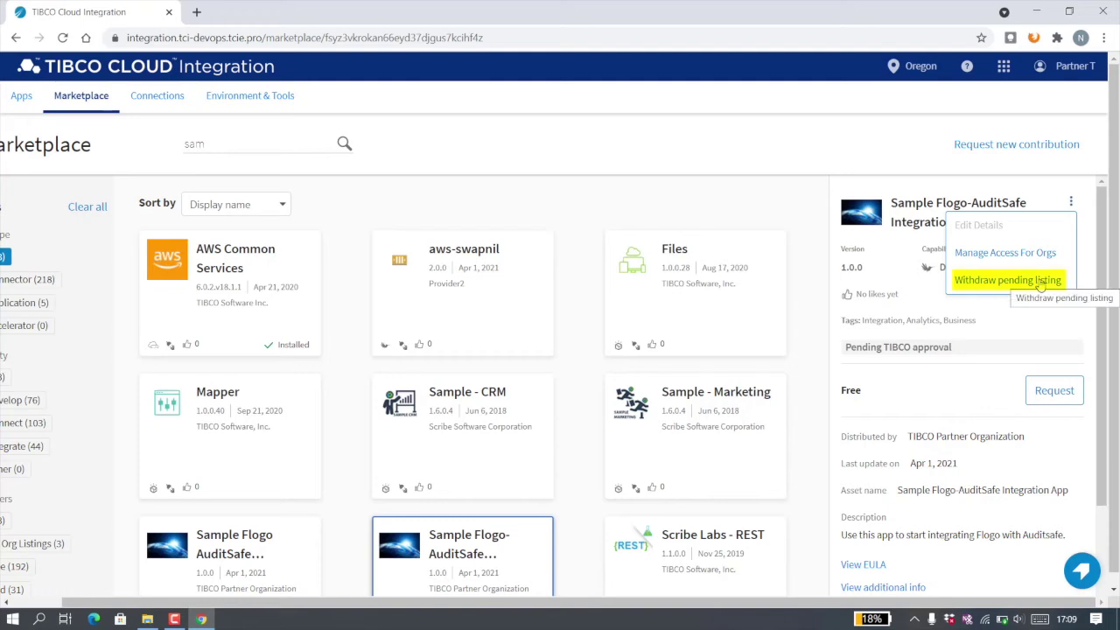
{"action": "left_click", "coordinate": [1026, 328]}
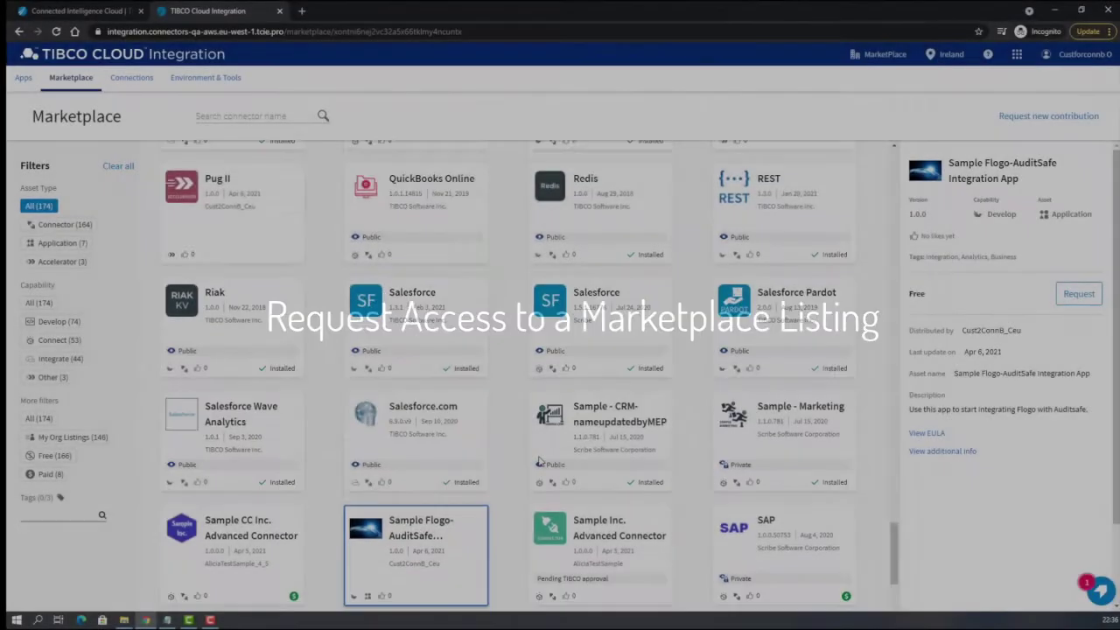
Step: From the consumer organization's Marketplace, request access to the Sample Flogo-AuditSafe Integration App from its provider
{"action": "scroll", "coordinate": [540, 461], "scroll_direction": "down", "scroll_amount": 4}
{"action": "scroll", "coordinate": [540, 461], "scroll_direction": "up", "scroll_amount": 1}
{"action": "scroll", "coordinate": [540, 462], "scroll_direction": "up", "scroll_amount": 1}
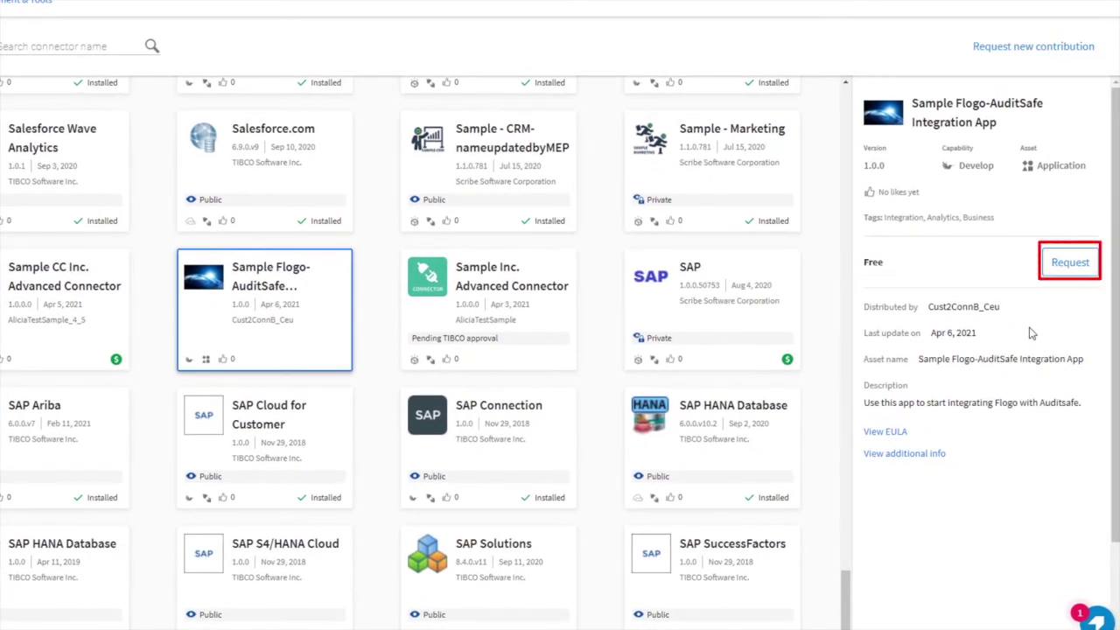
{"action": "left_click", "coordinate": [1064, 265]}
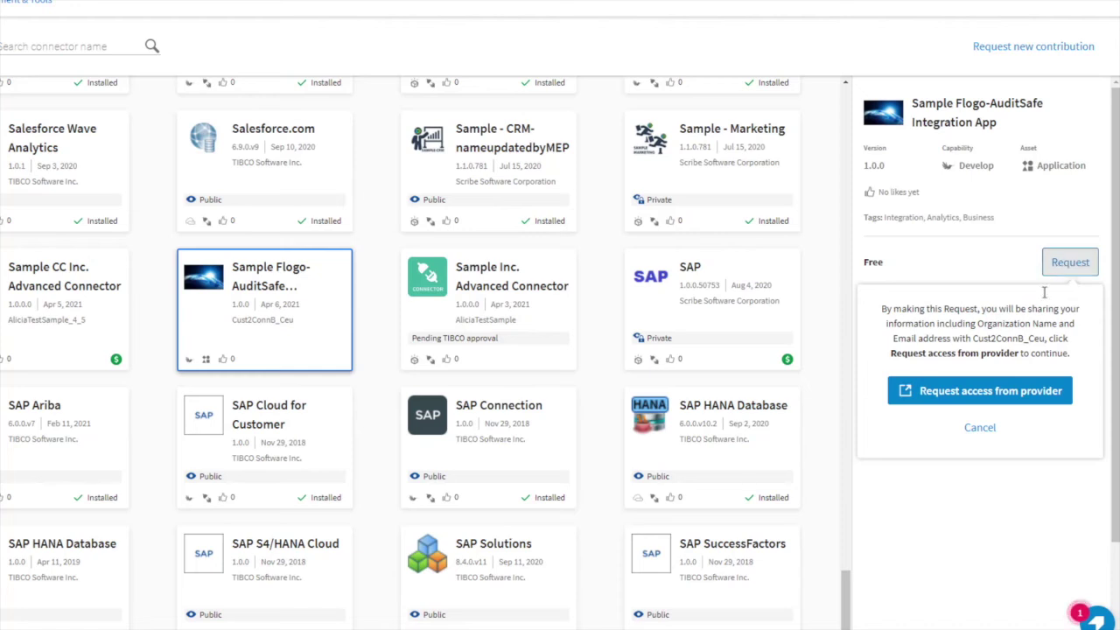
{"action": "left_click", "coordinate": [980, 391]}
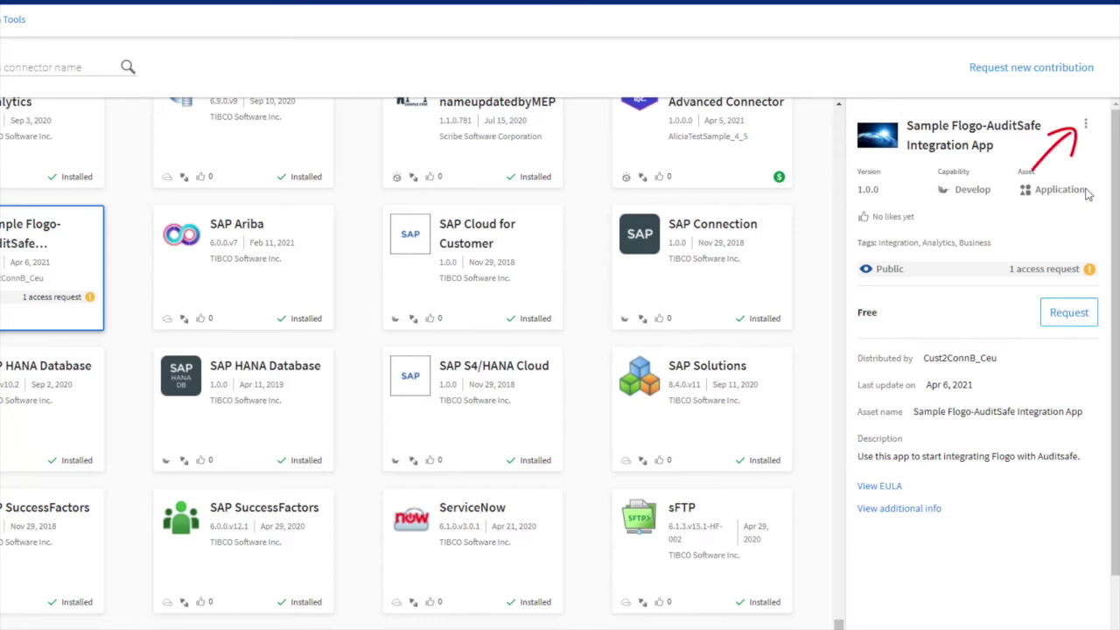
Step: As the provider, approve the MarketPlace organization's access request for the Sample Flogo-AuditSafe Integration App and save the access settings
{"action": "left_click", "coordinate": [1086, 126]}
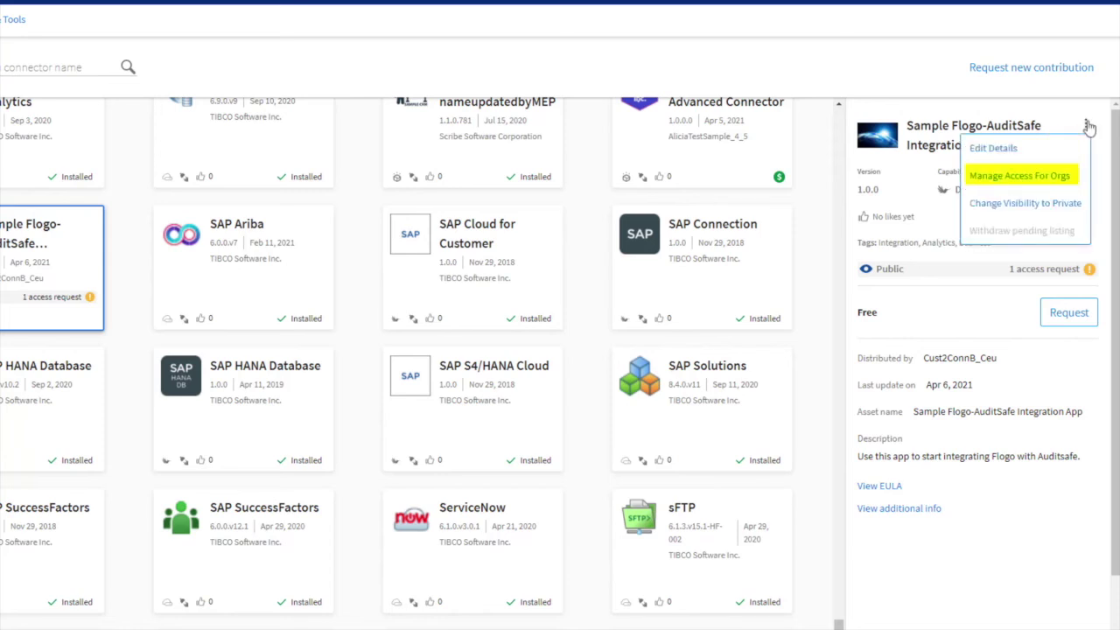
{"action": "left_click", "coordinate": [1020, 175]}
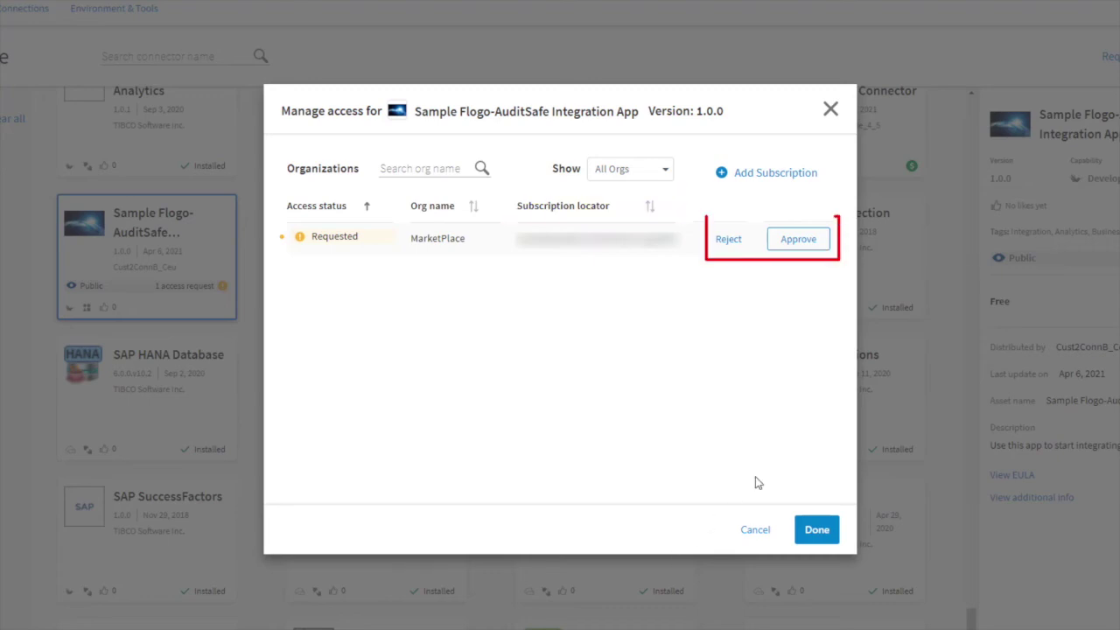
{"action": "left_click", "coordinate": [814, 240]}
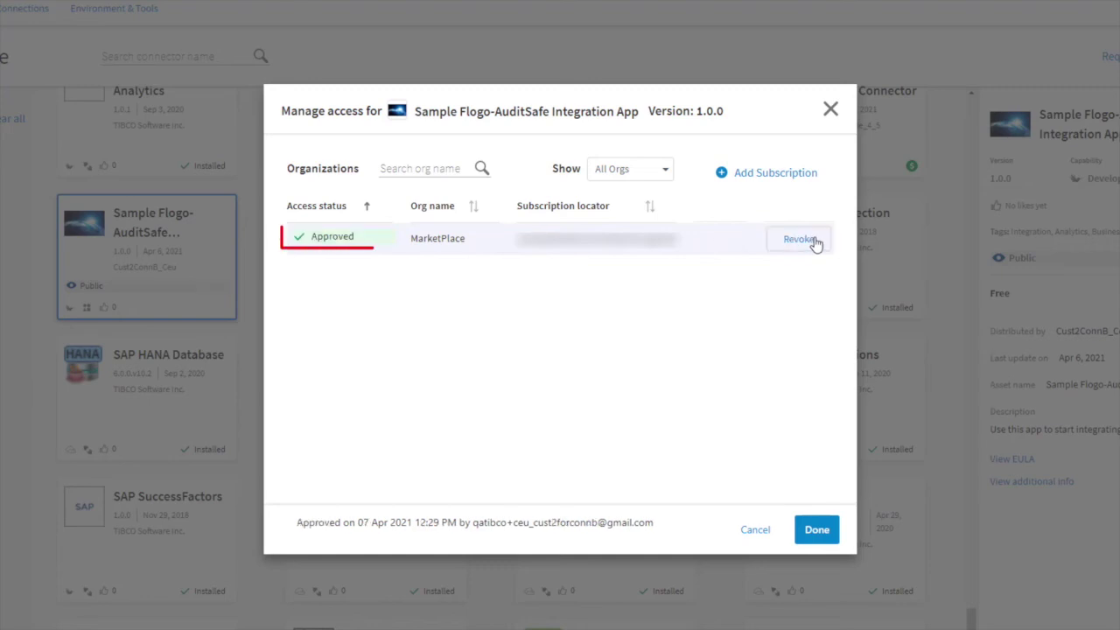
{"action": "left_click", "coordinate": [813, 530]}
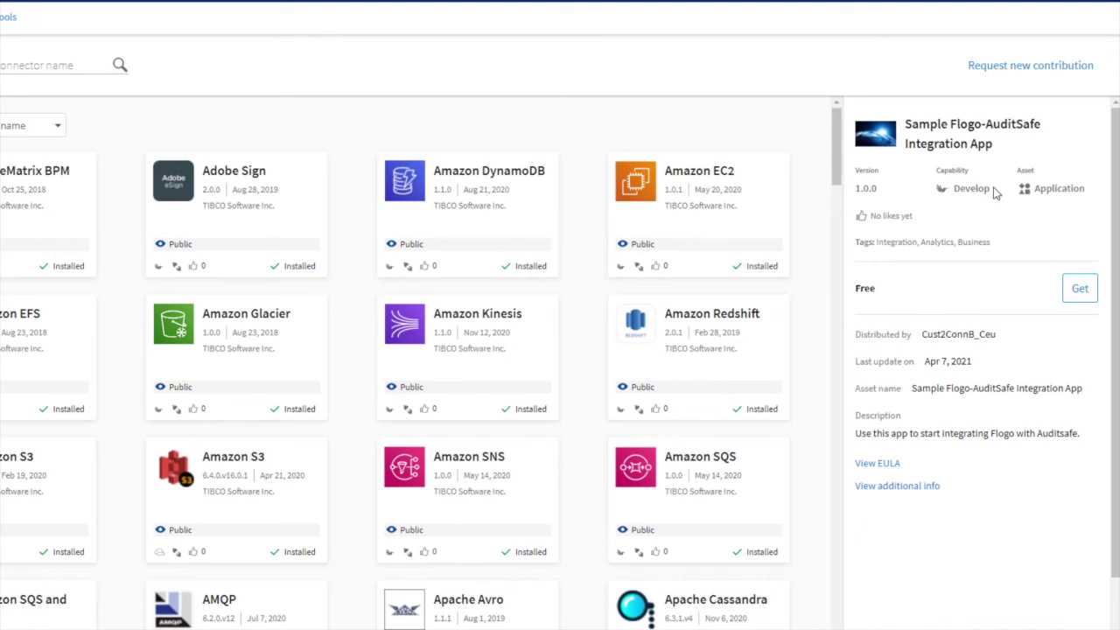
Step: In the consumer organization, get the Sample Flogo-AuditSafe Integration App, agreeing to the End User License Agreement and creating a copy of it
{"action": "left_click", "coordinate": [1080, 290]}
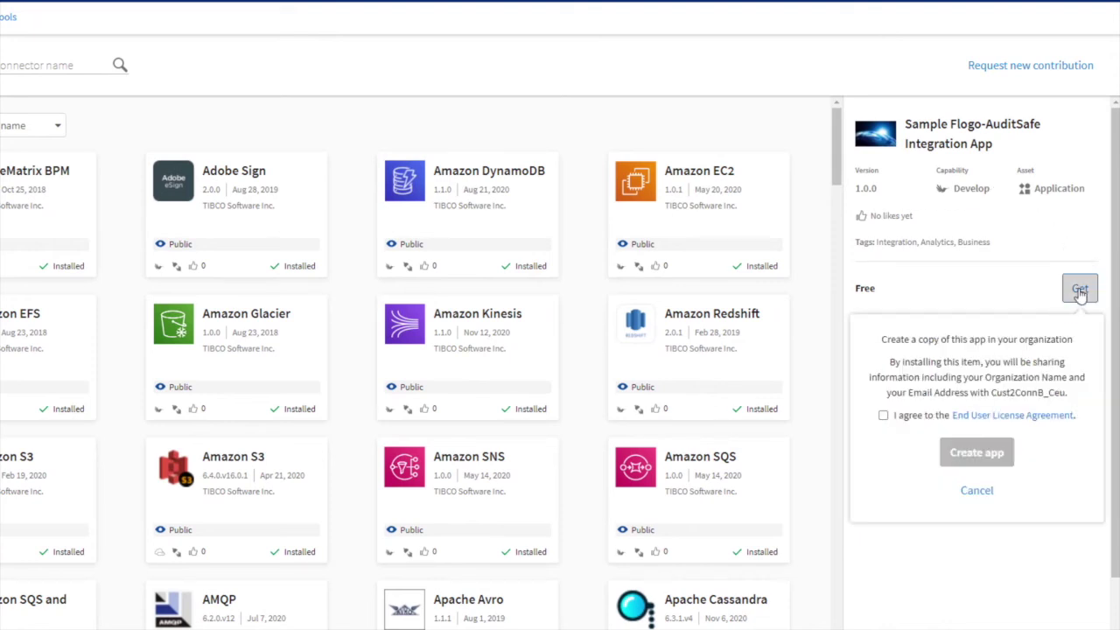
{"action": "left_click", "coordinate": [884, 416]}
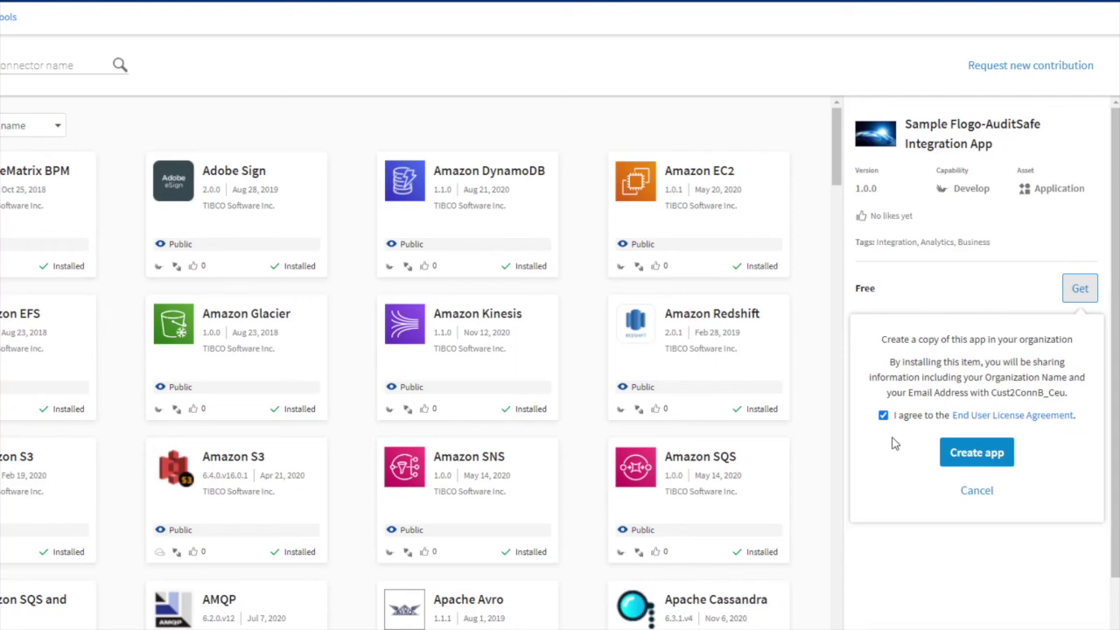
{"action": "left_click", "coordinate": [972, 455]}
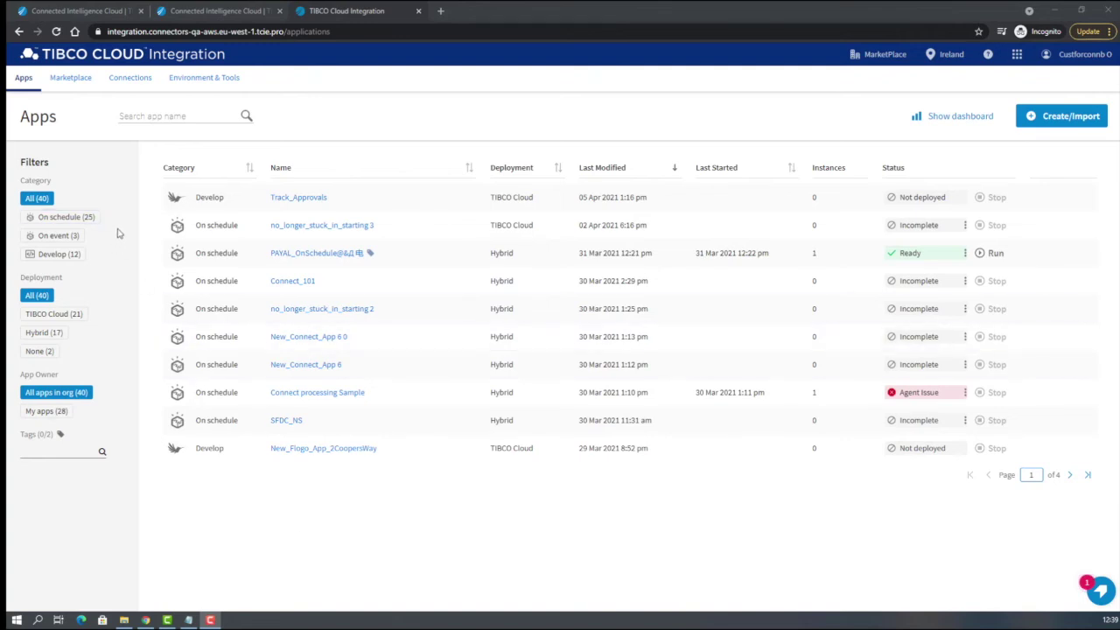
Step: Copy the consumer organization's subscription locator from the environment's Security Settings, and sign out of that account
{"action": "left_click", "coordinate": [206, 78]}
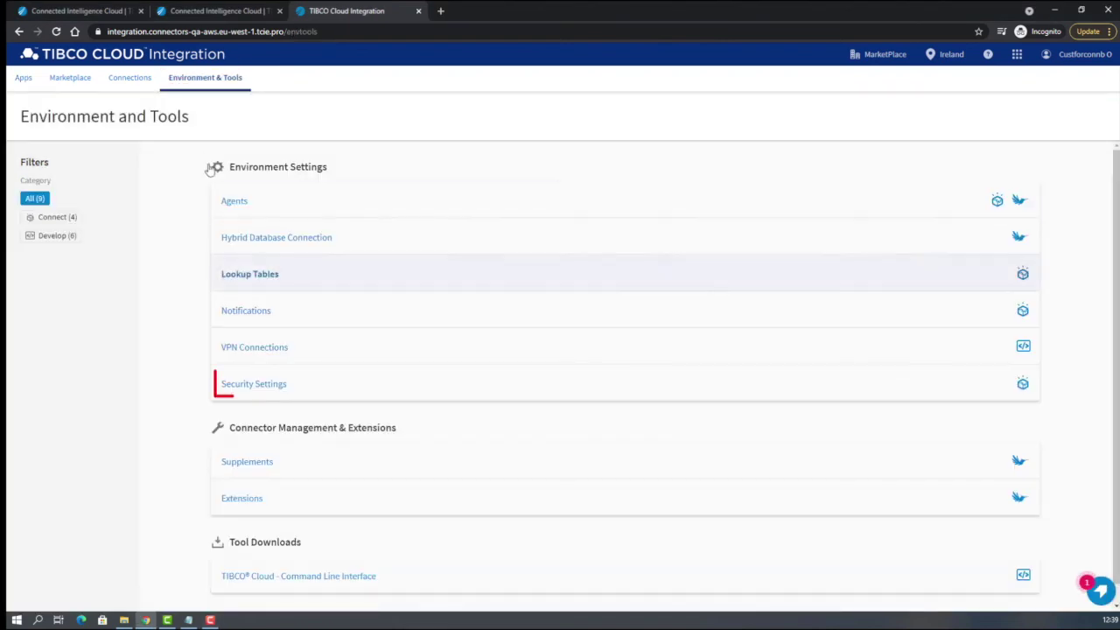
{"action": "left_click", "coordinate": [262, 384]}
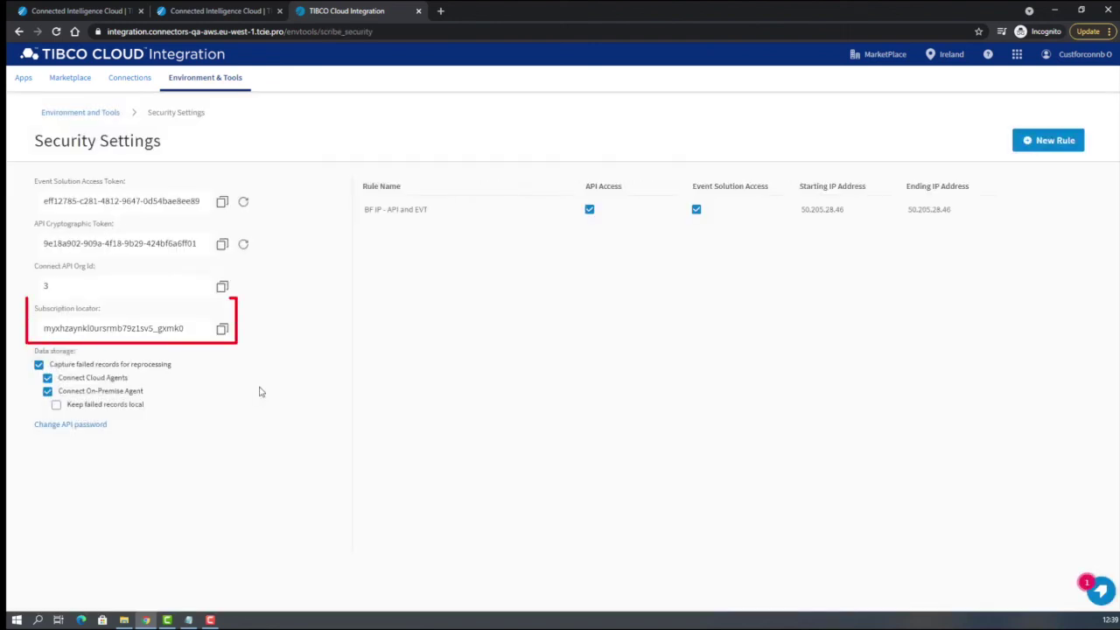
{"action": "left_click", "coordinate": [223, 330]}
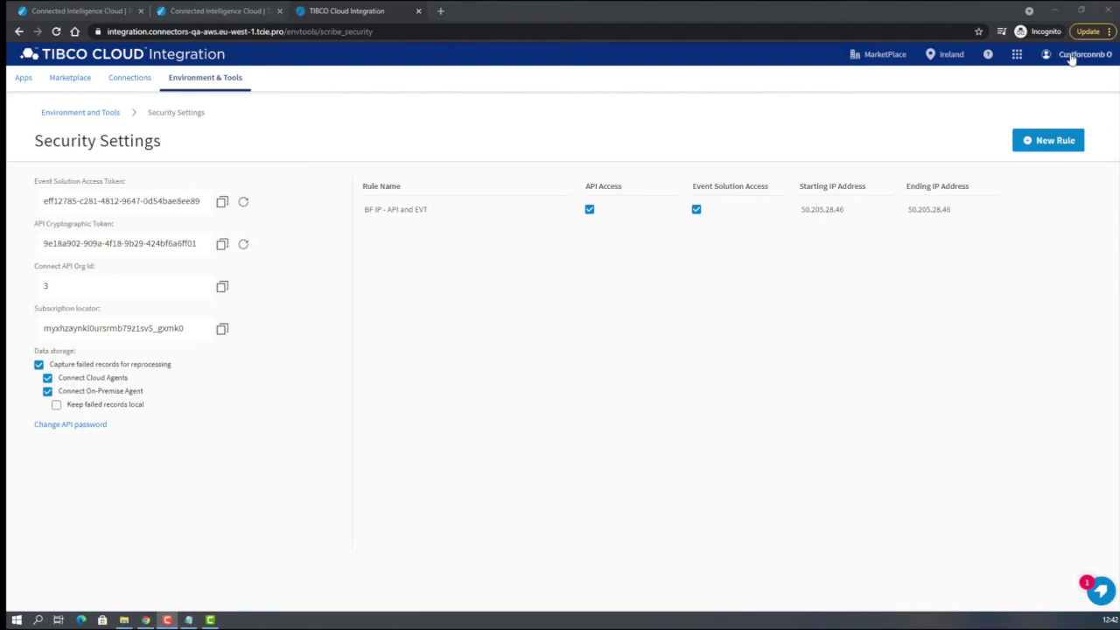
{"action": "left_click", "coordinate": [1071, 56]}
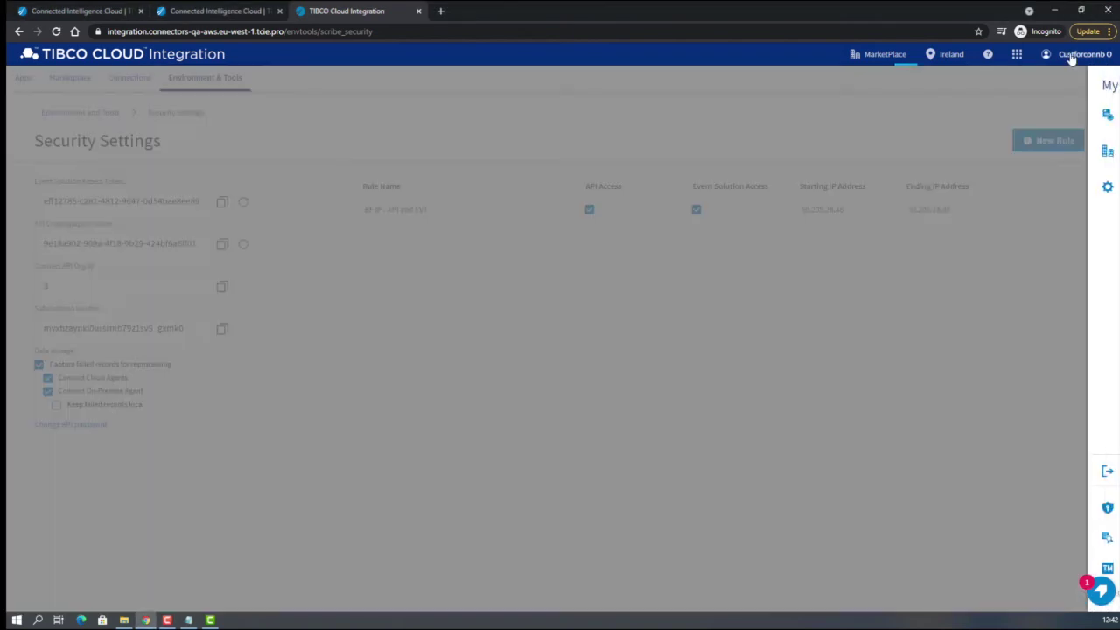
{"action": "left_click", "coordinate": [947, 472]}
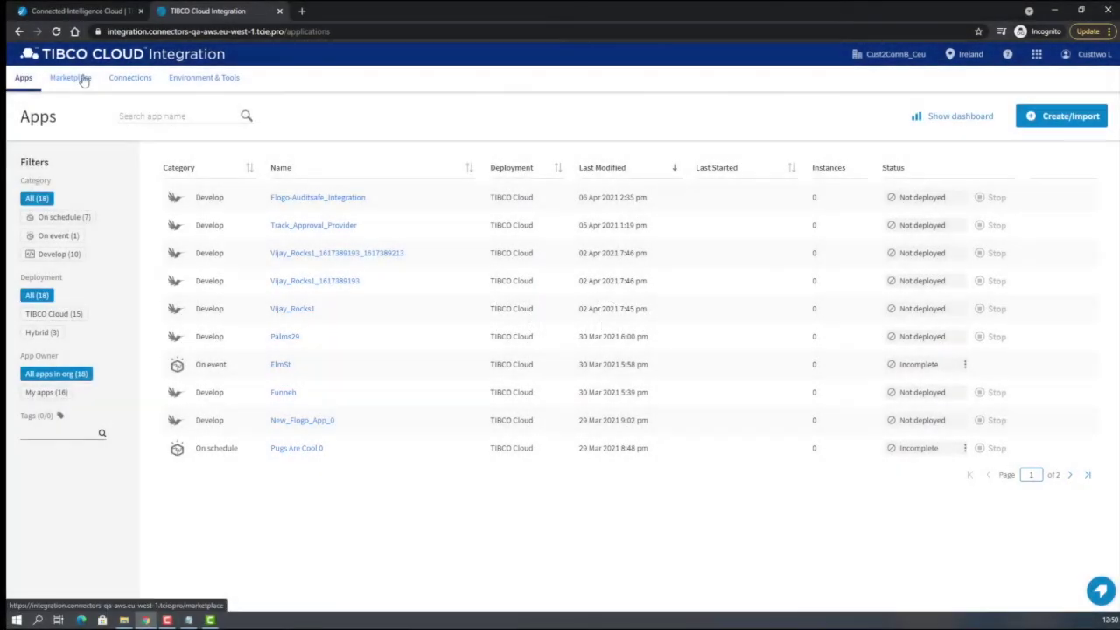
Step: In the provider's Marketplace, grant the CEU_CUSTforCONNB1 organization access to the Sample Flogo-AuditSafe Integration App by pasting its subscription locator, and save
{"action": "left_click", "coordinate": [83, 79]}
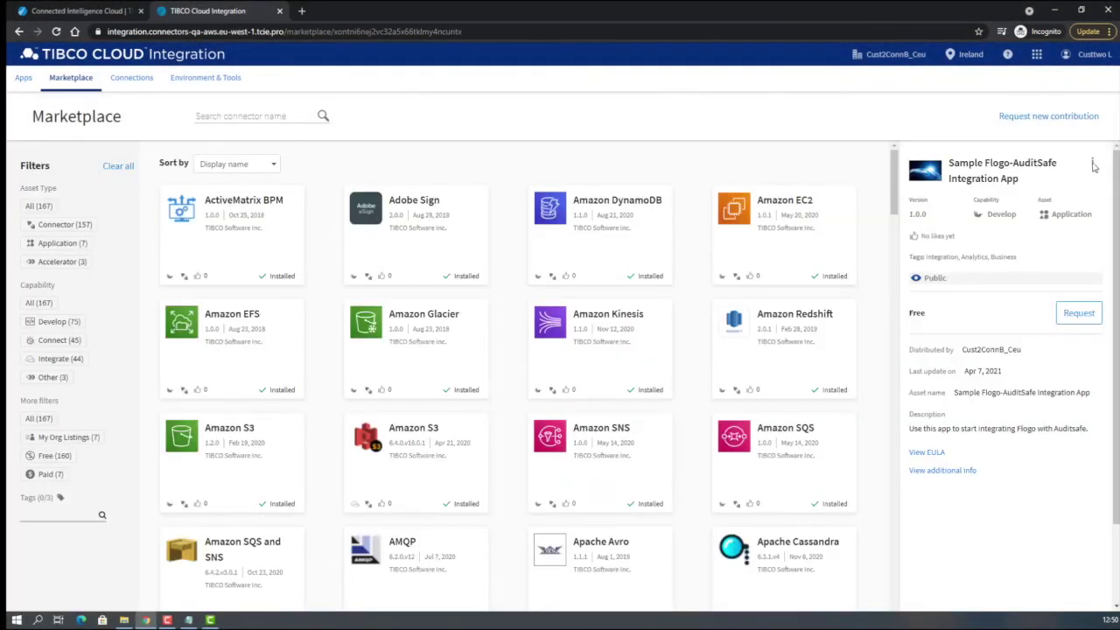
{"action": "left_click", "coordinate": [1093, 162]}
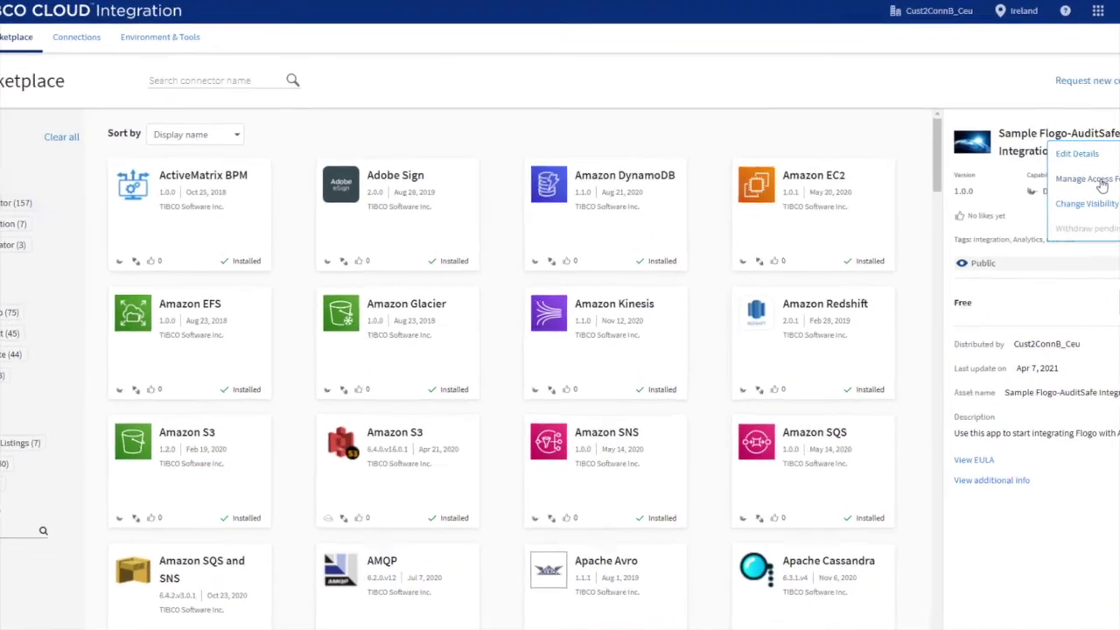
{"action": "left_click", "coordinate": [1040, 204]}
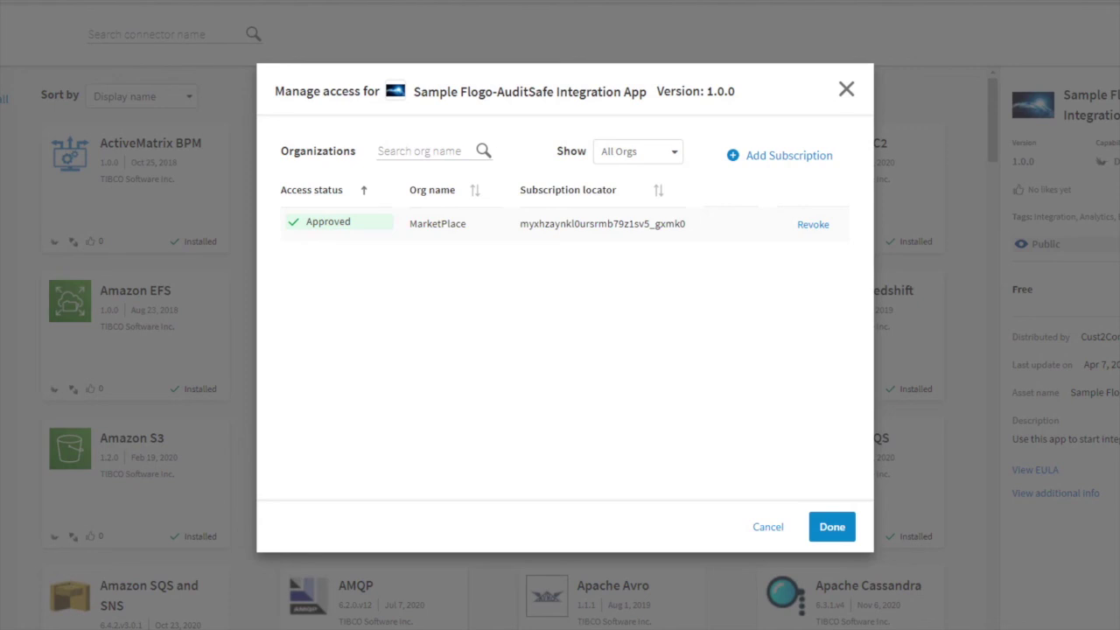
{"action": "left_click", "coordinate": [788, 157]}
{"action": "left_click", "coordinate": [639, 240]}
{"action": "key", "text": "ctrl+v"}
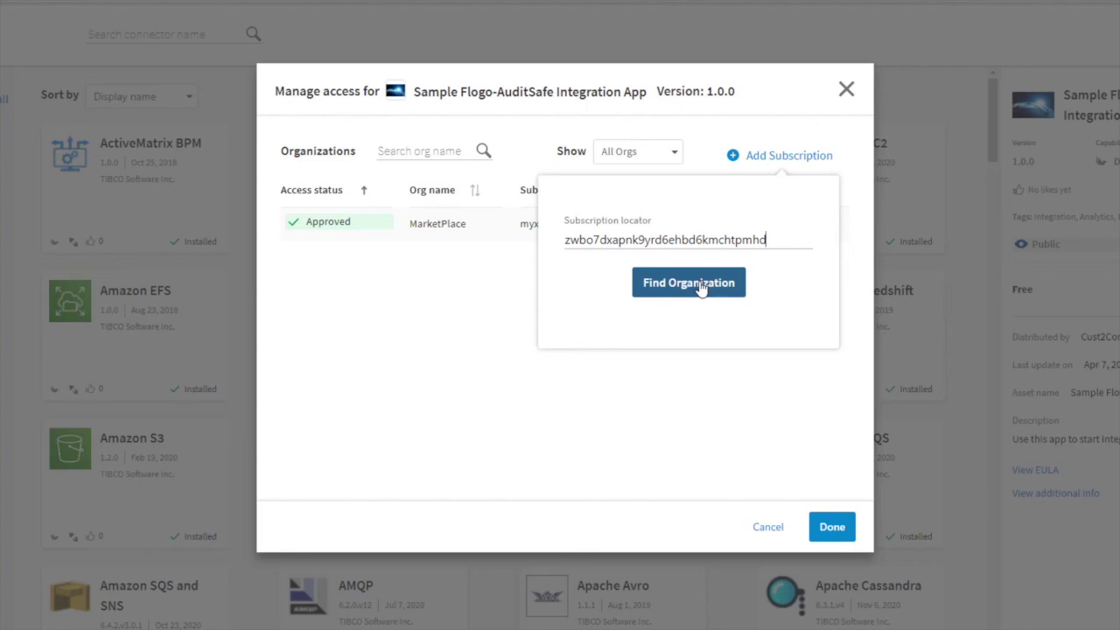
{"action": "left_click", "coordinate": [701, 288]}
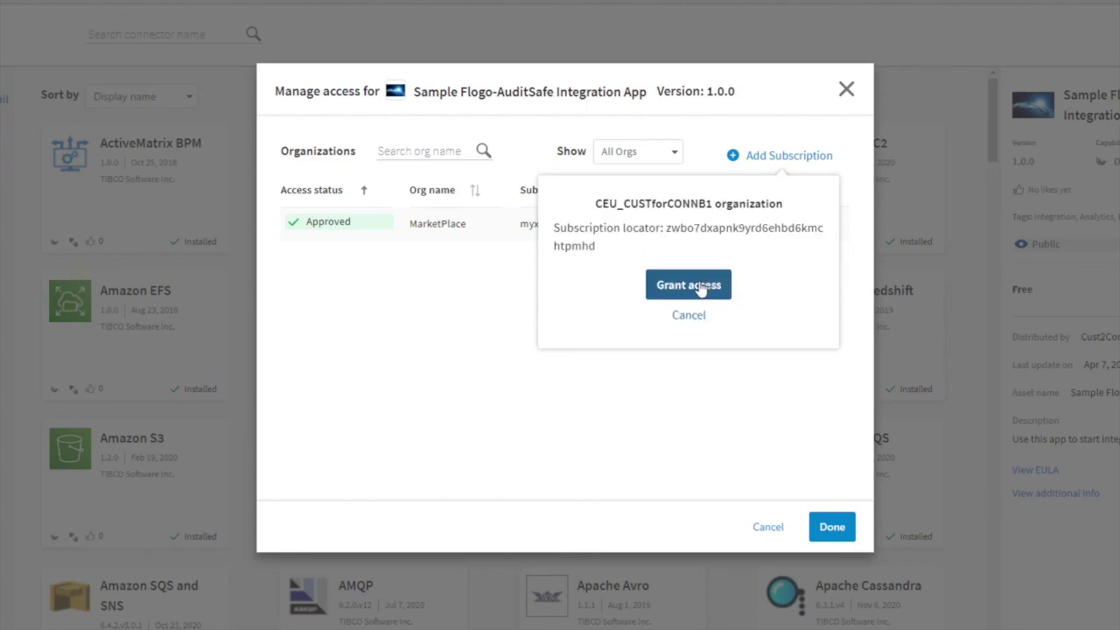
{"action": "left_click", "coordinate": [698, 288]}
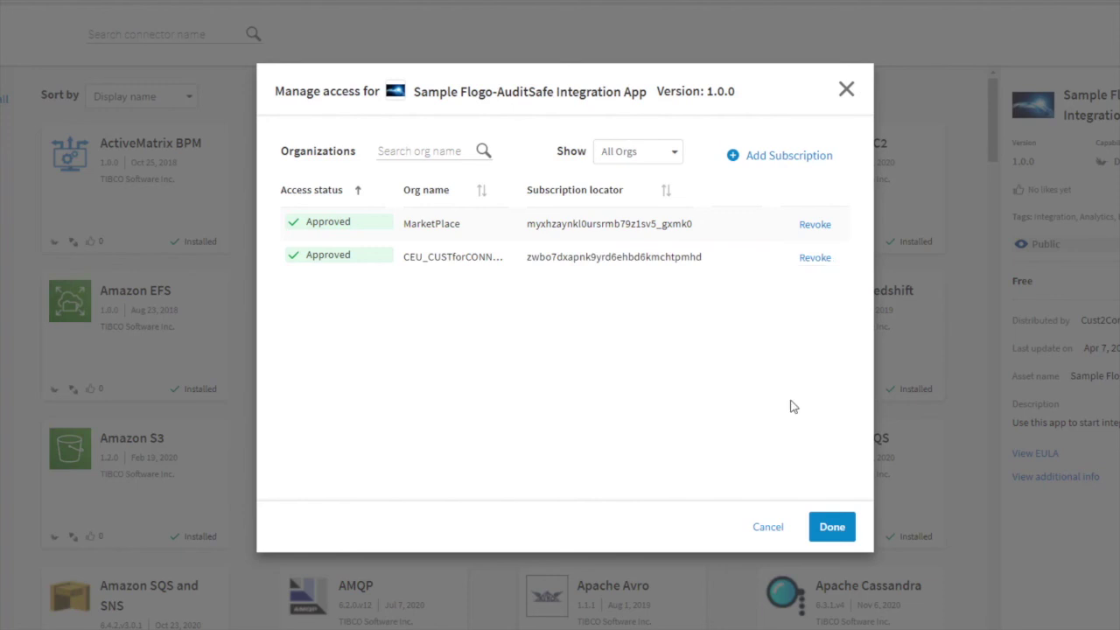
{"action": "left_click", "coordinate": [828, 527]}
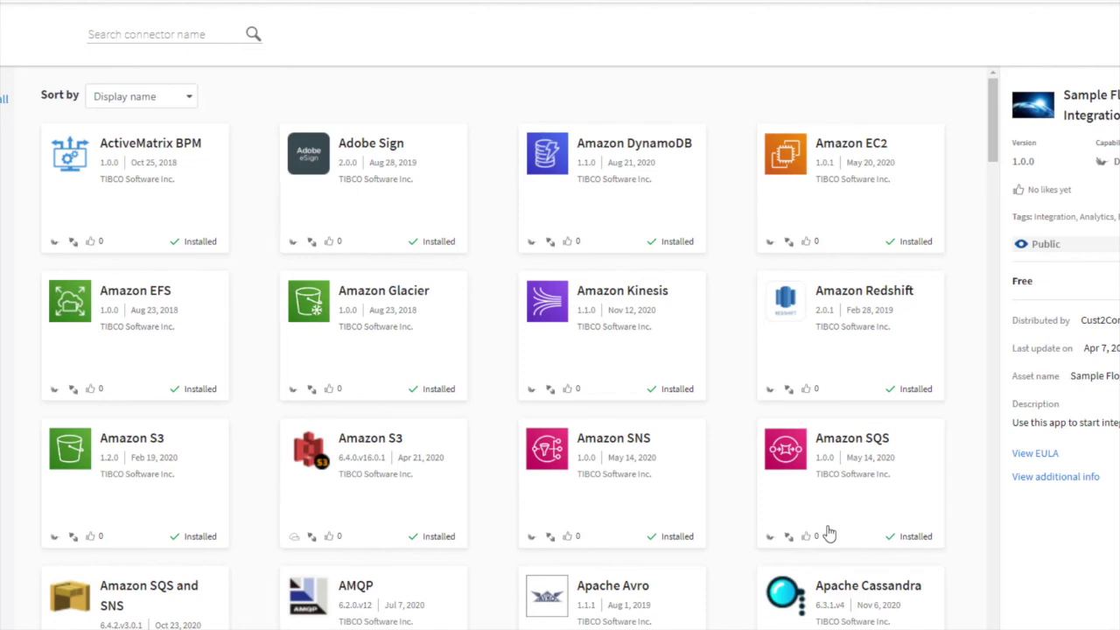